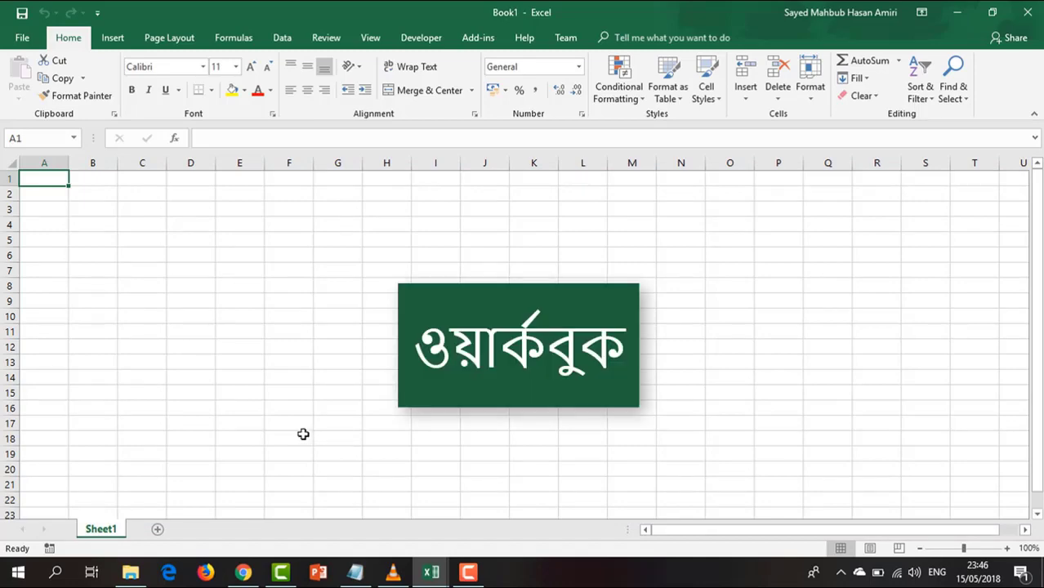
- Type the headers Roll, Name, Bangla, English, Math, ICT, Total, Mean and GPA LG across B1:J1
click(104, 179)
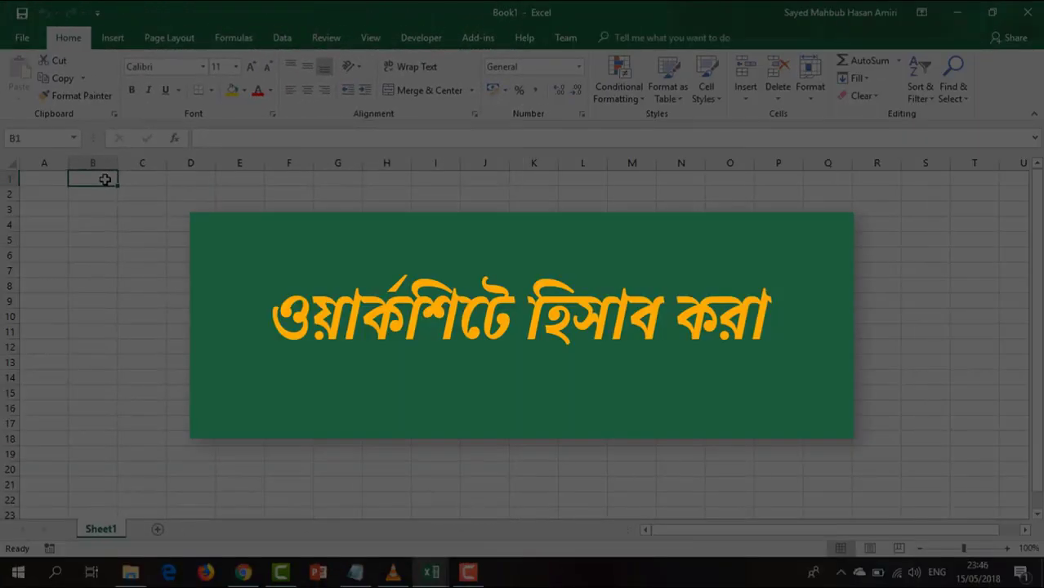
text(Roll)
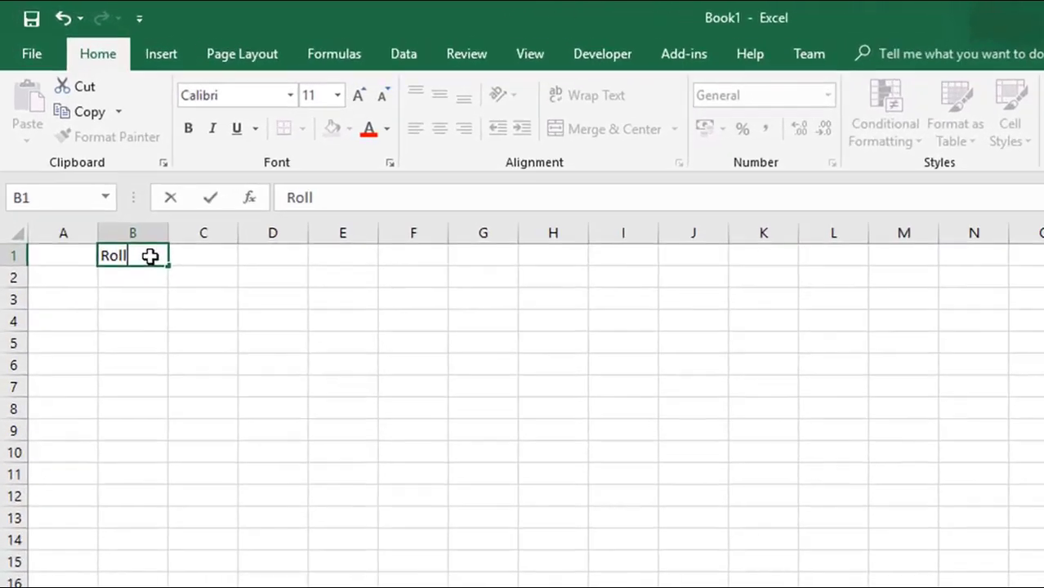
key(Tab)
text(Name)
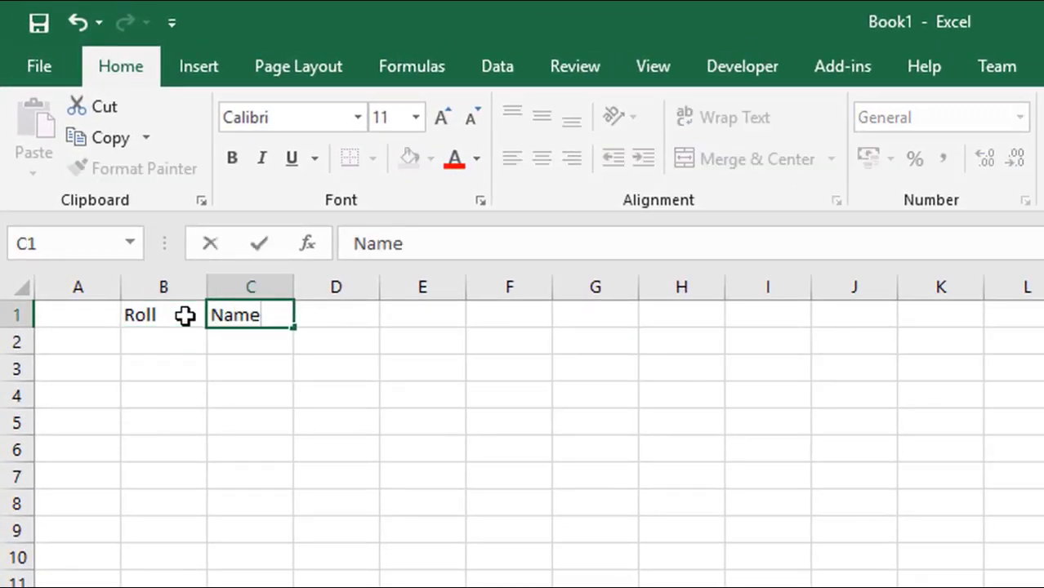
key(Tab)
text(Ban)
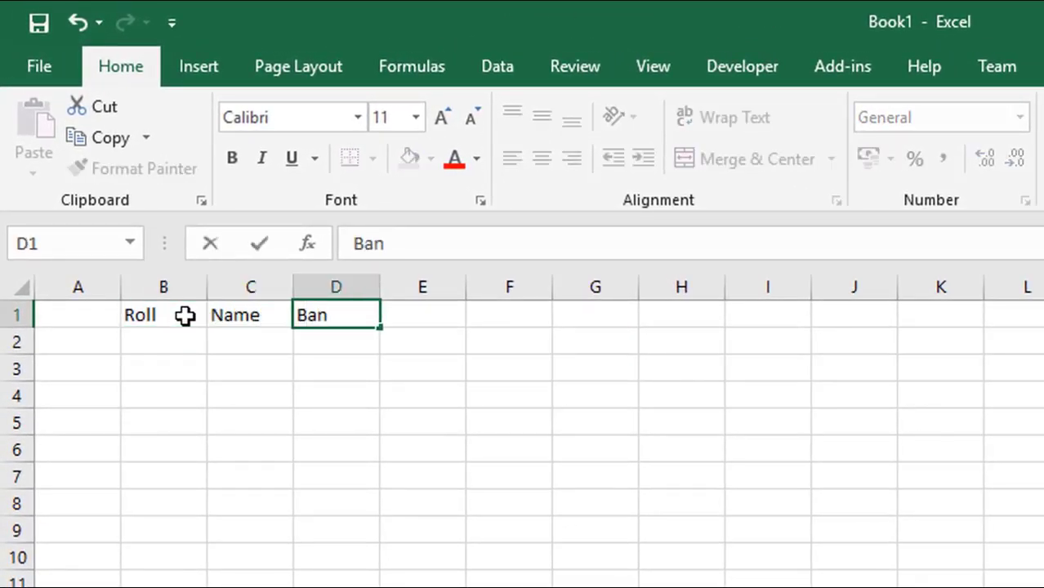
text(GP)
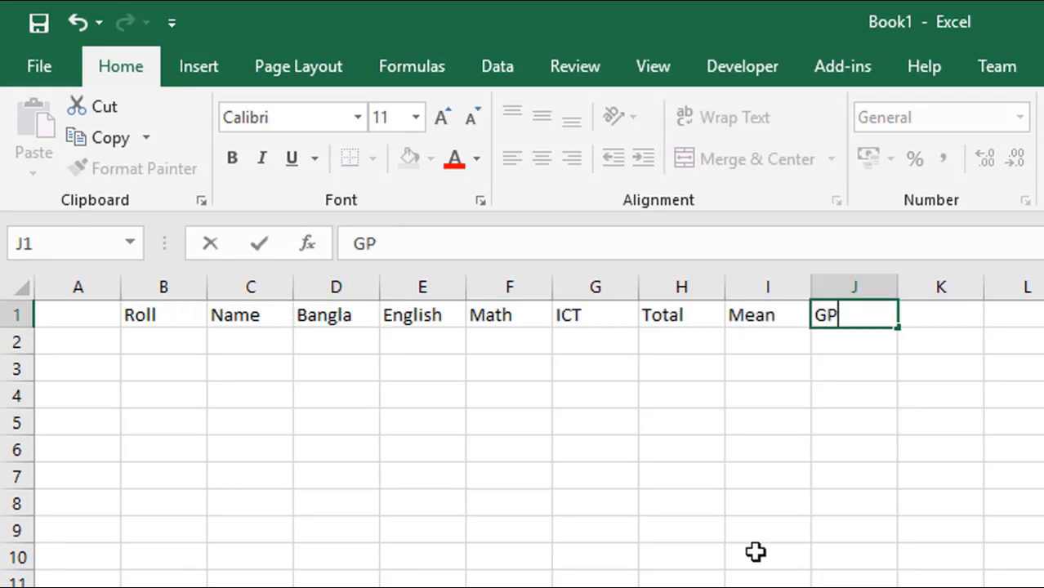
text(AL)
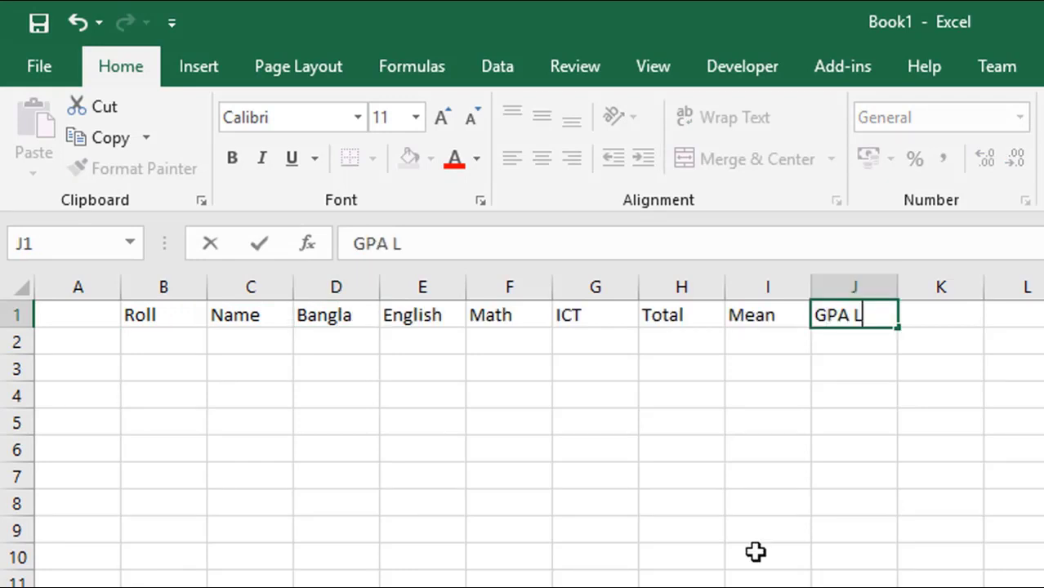
text(G)
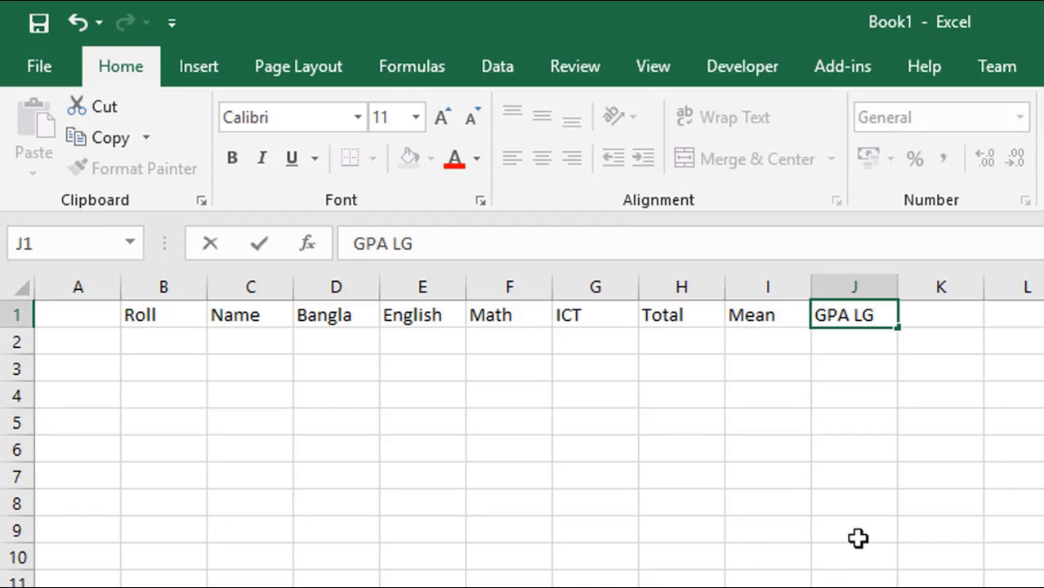
- Enter the five students' roll numbers, names and four subject marks in rows 2–6
click(166, 341)
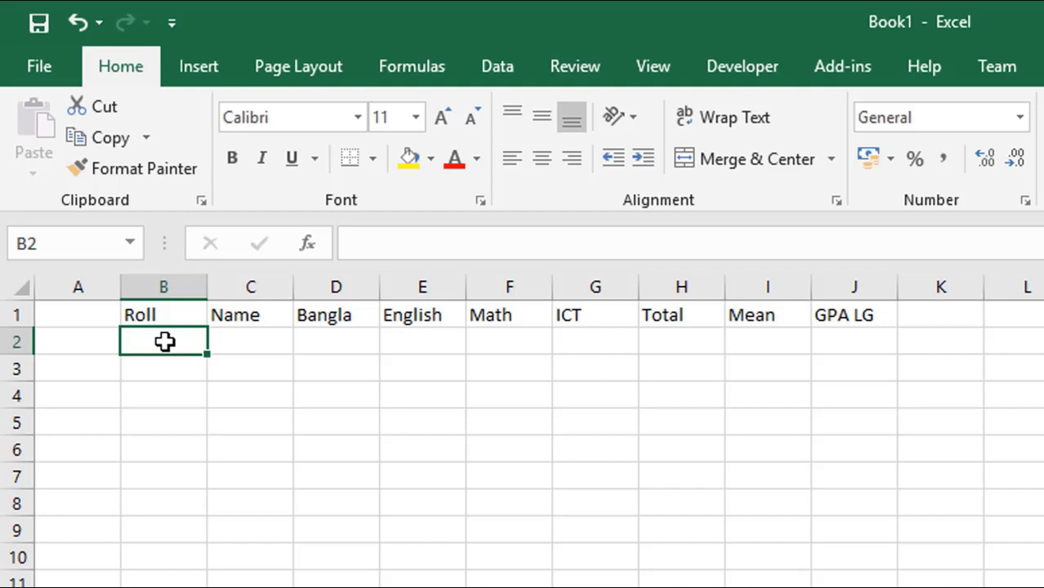
text(1)
key(Return)
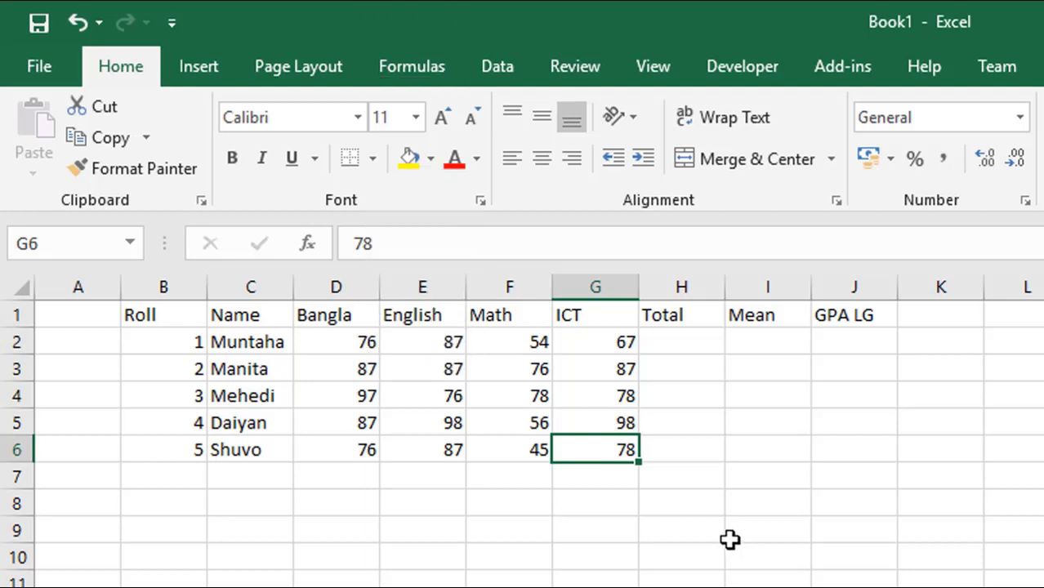
- Enter =D2+E2+F2+G2 in H2 so the first student's total reads 284
click(681, 340)
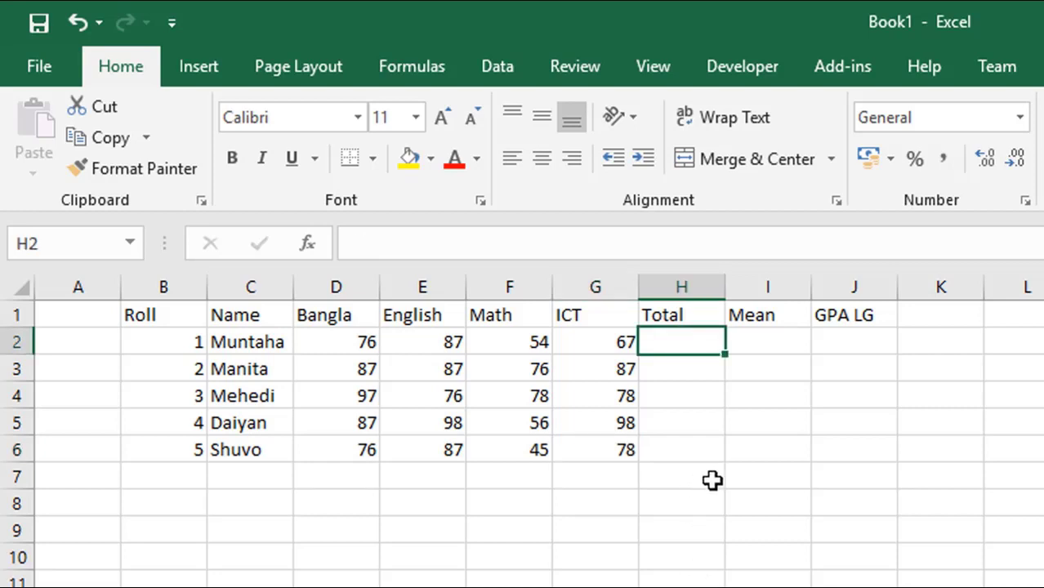
text(=)
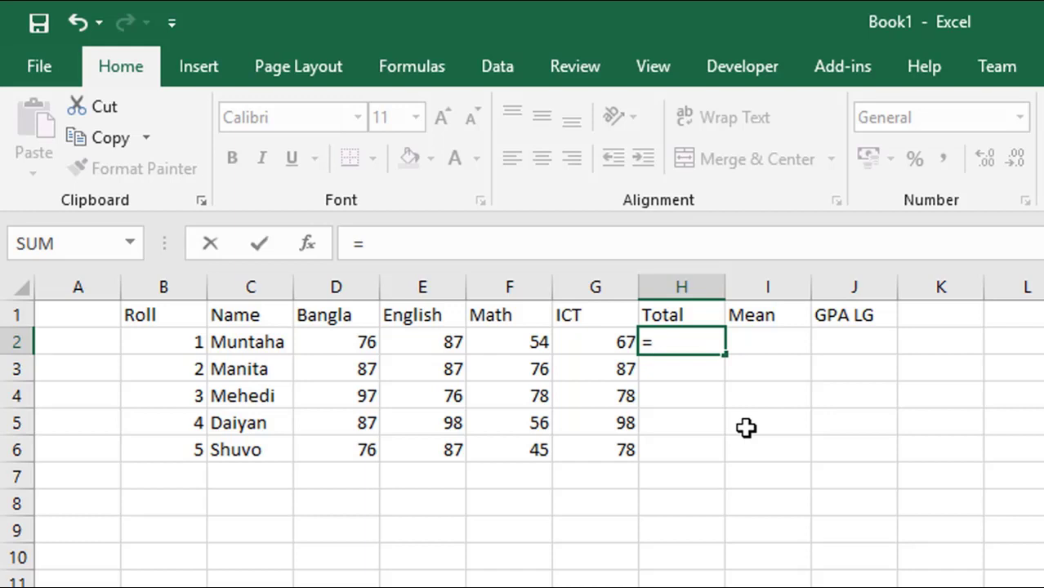
click(340, 344)
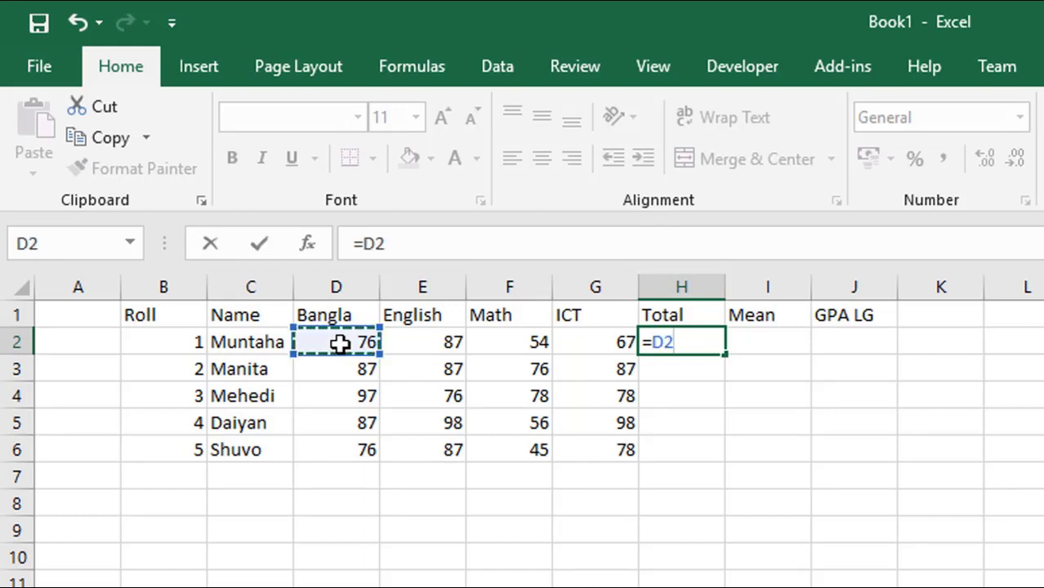
text(+)
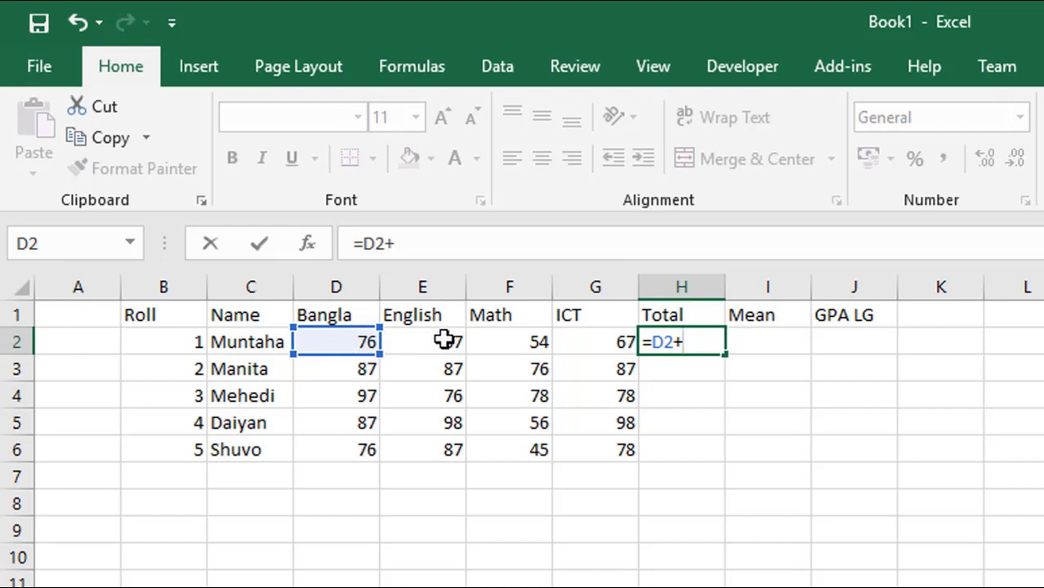
click(443, 340)
text(+)
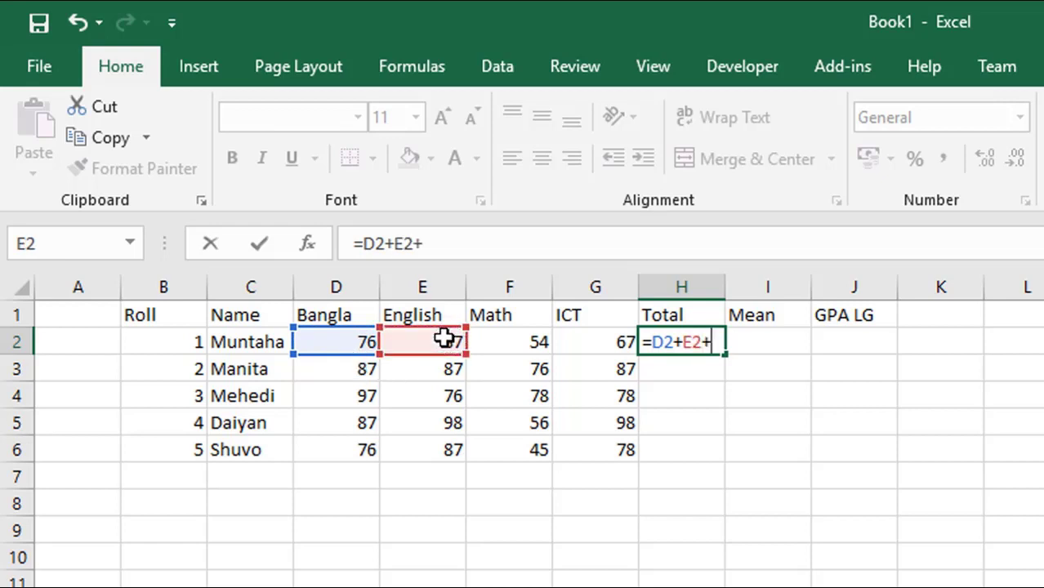
click(514, 347)
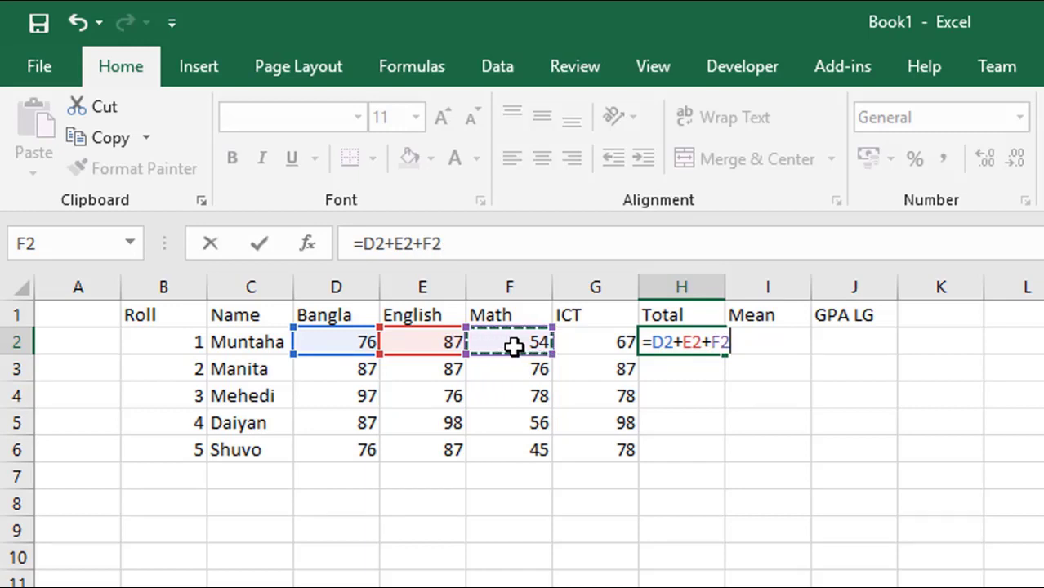
text(+)
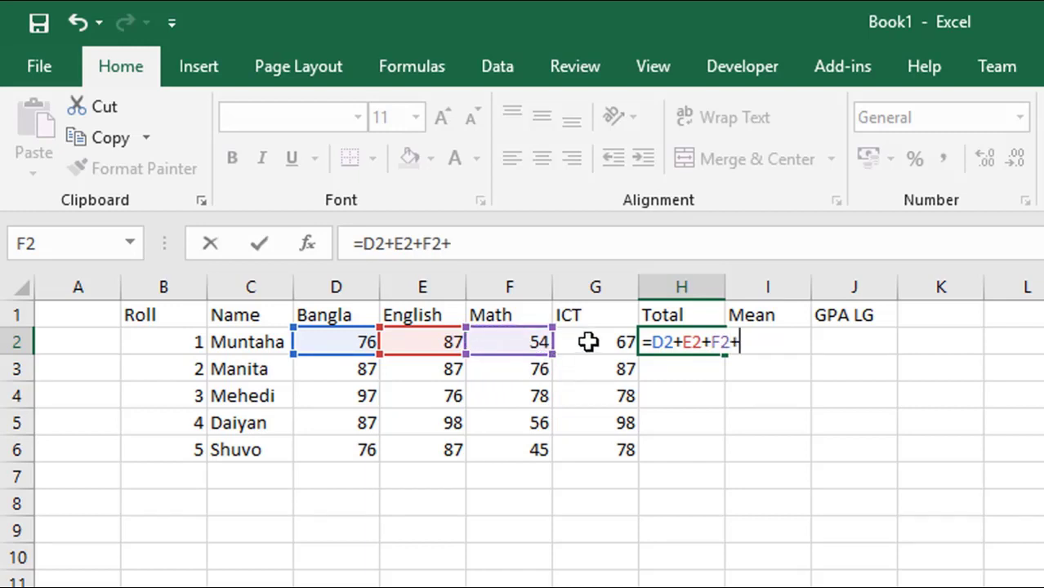
click(589, 343)
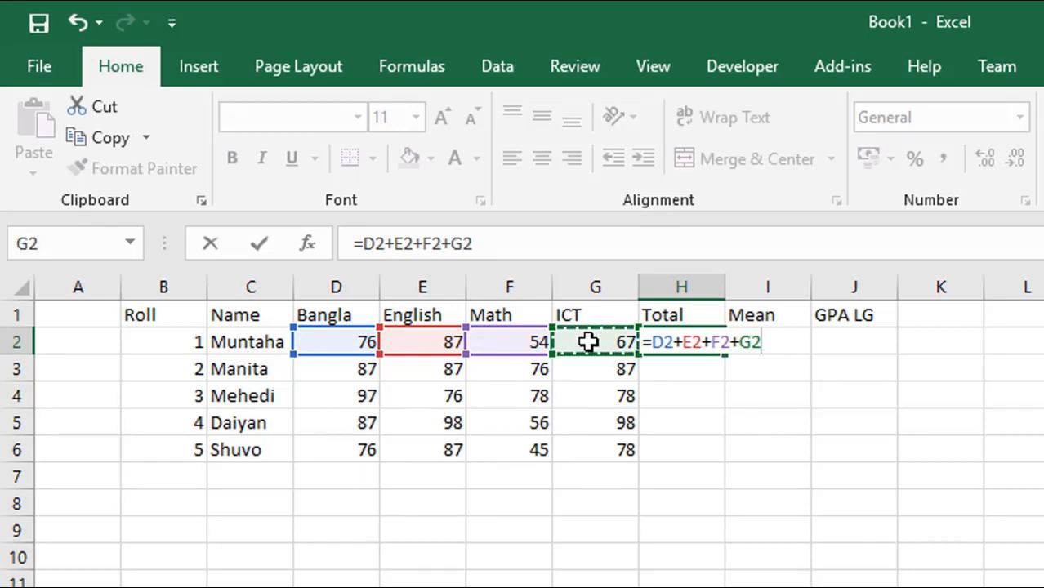
key(Return)
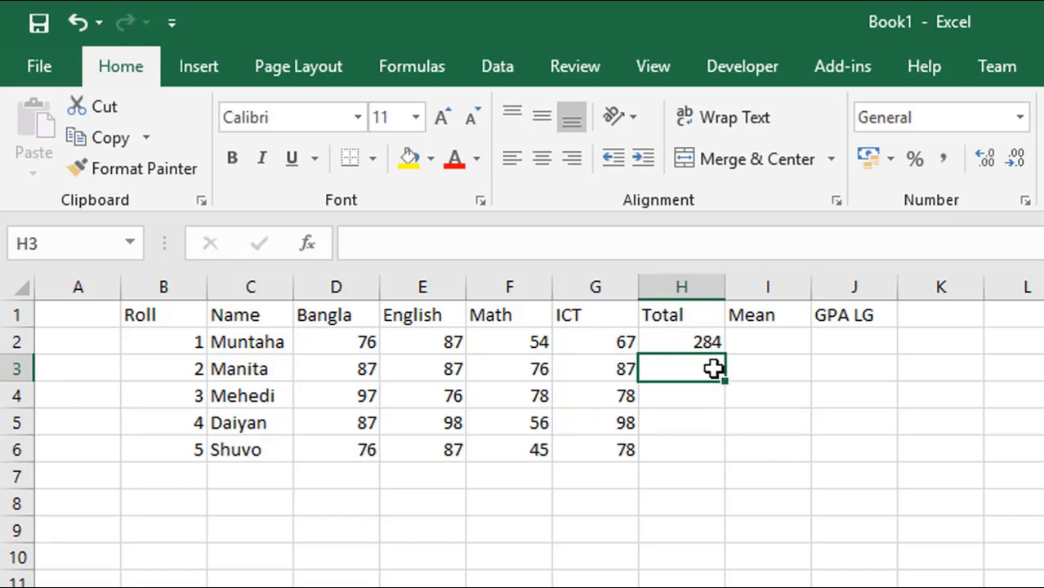
- Copy the H2 total formula down to H6, giving totals 284, 337, 329, 339 and 286
click(689, 346)
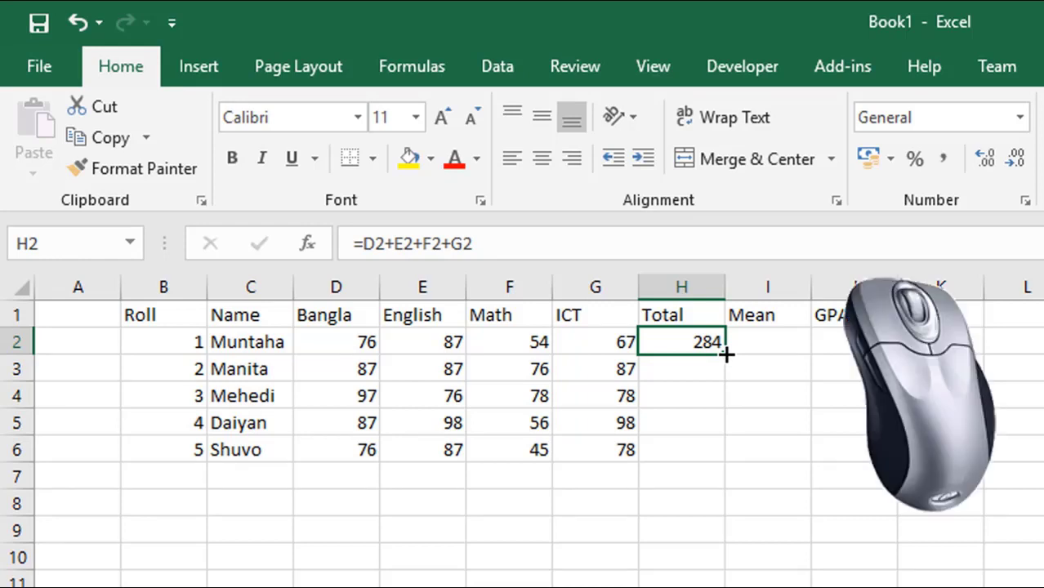
drag(727, 354, 726, 457)
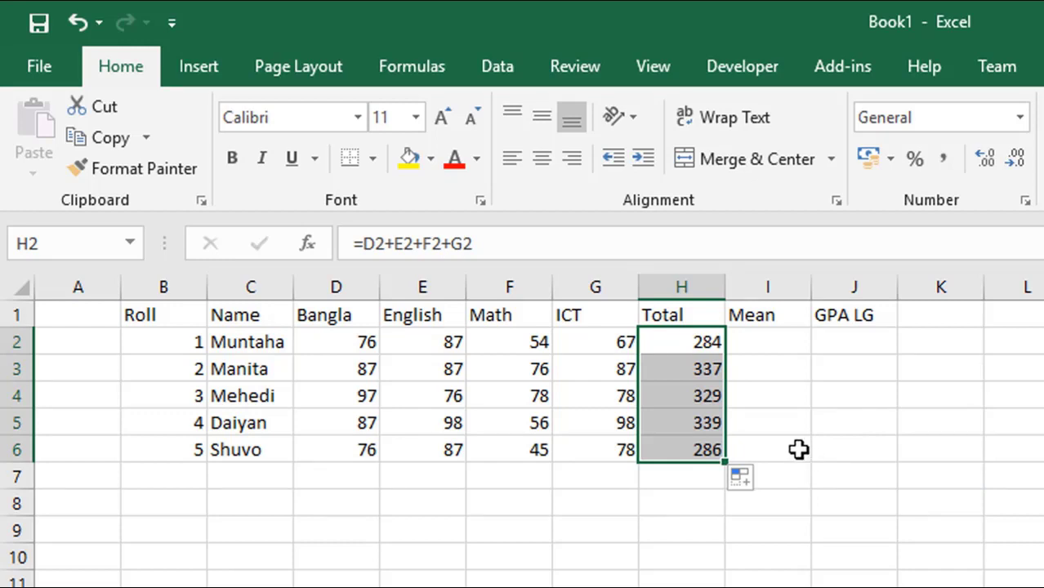
click(763, 335)
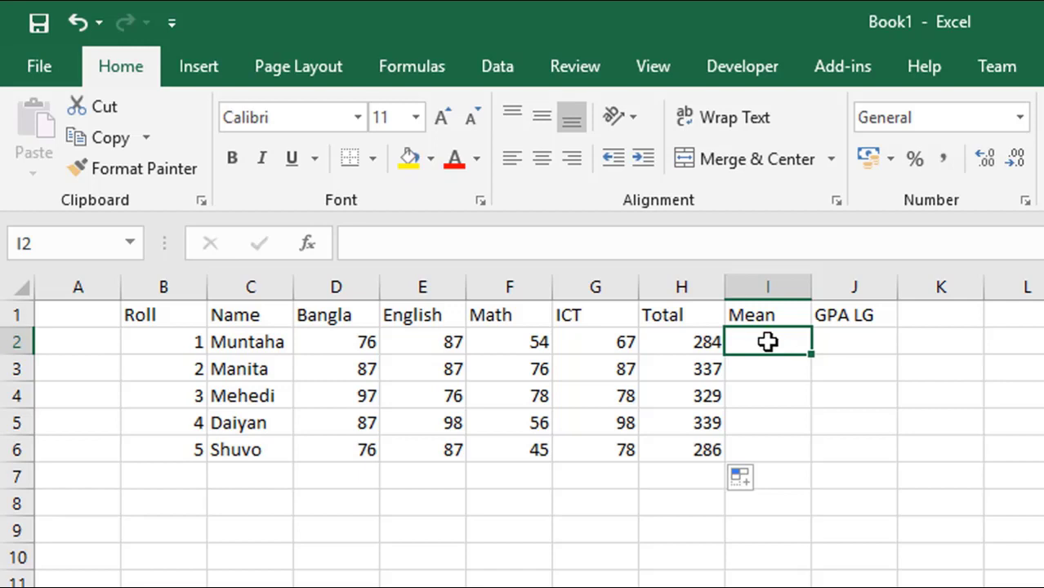
- Enter =AVERAGE(D2:G2) in I2 for the first student's mean of 71
double_click(768, 341)
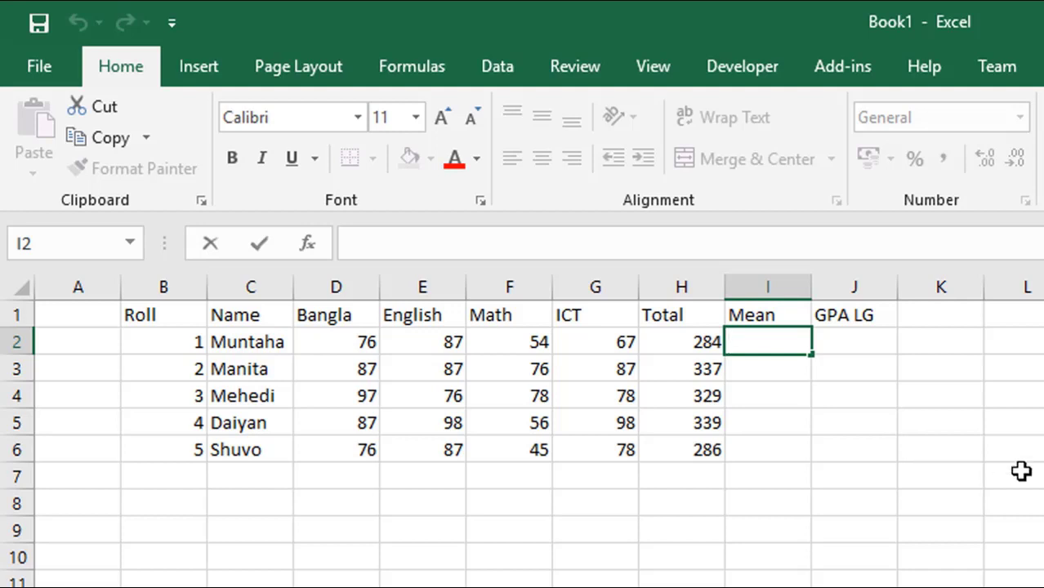
text(=)
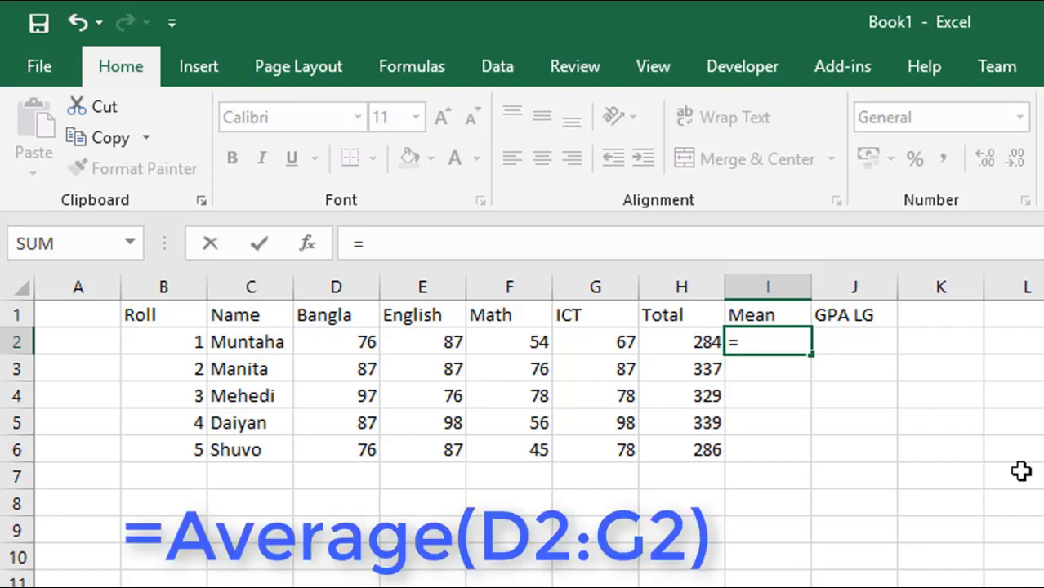
text(A)
text(v)
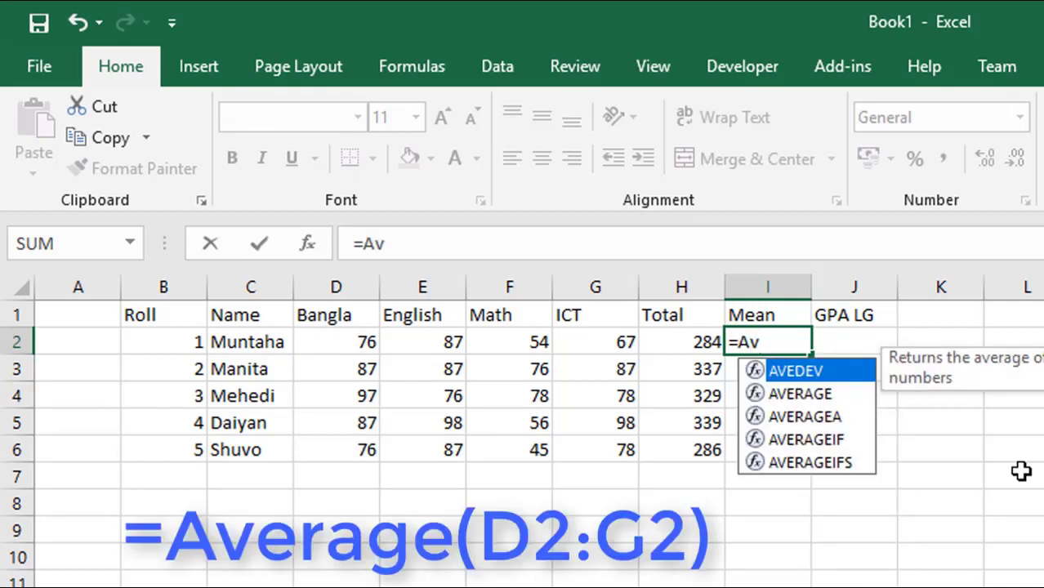
text(era)
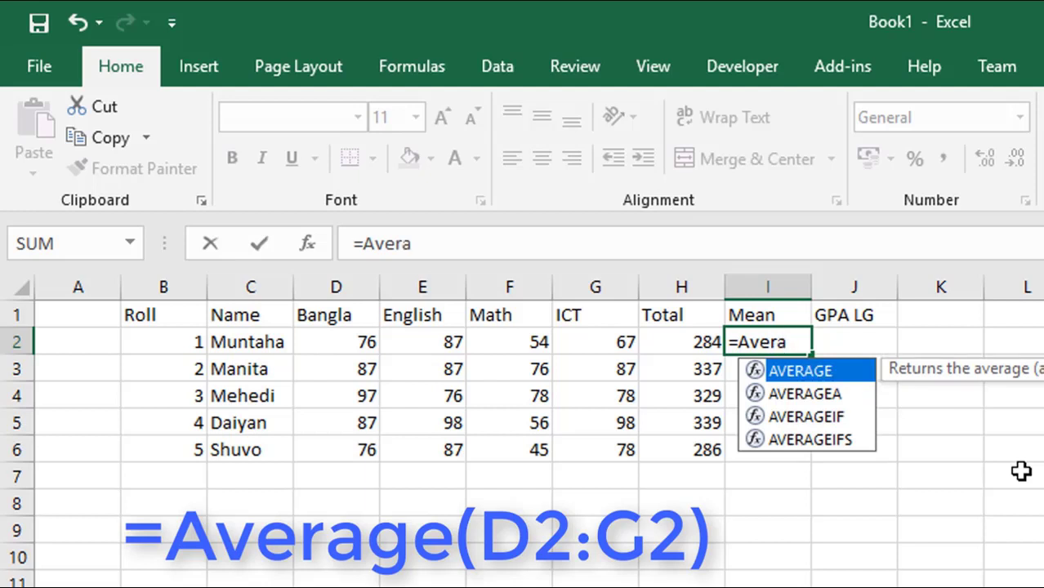
text(ge)
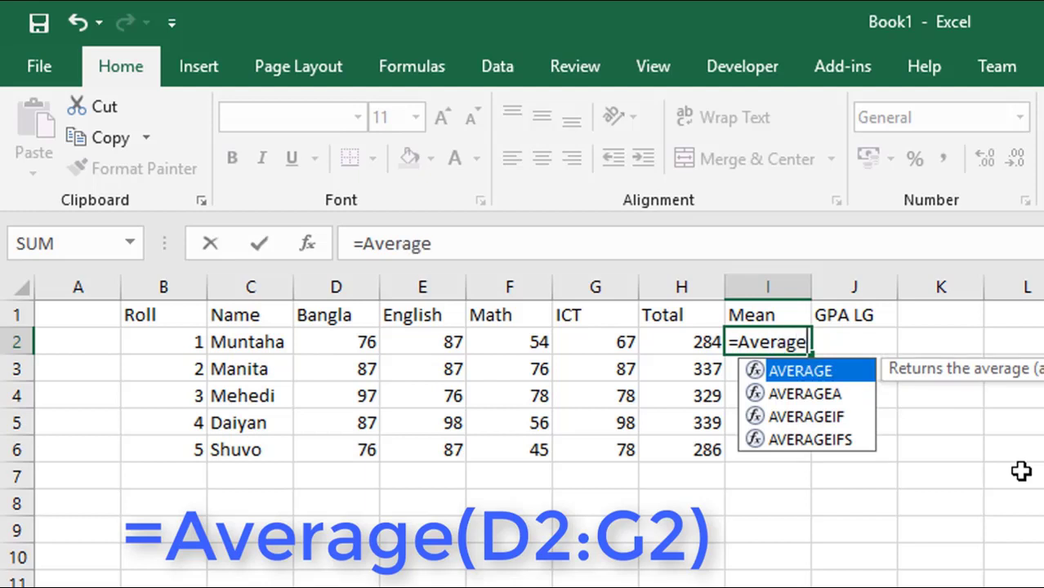
text(()
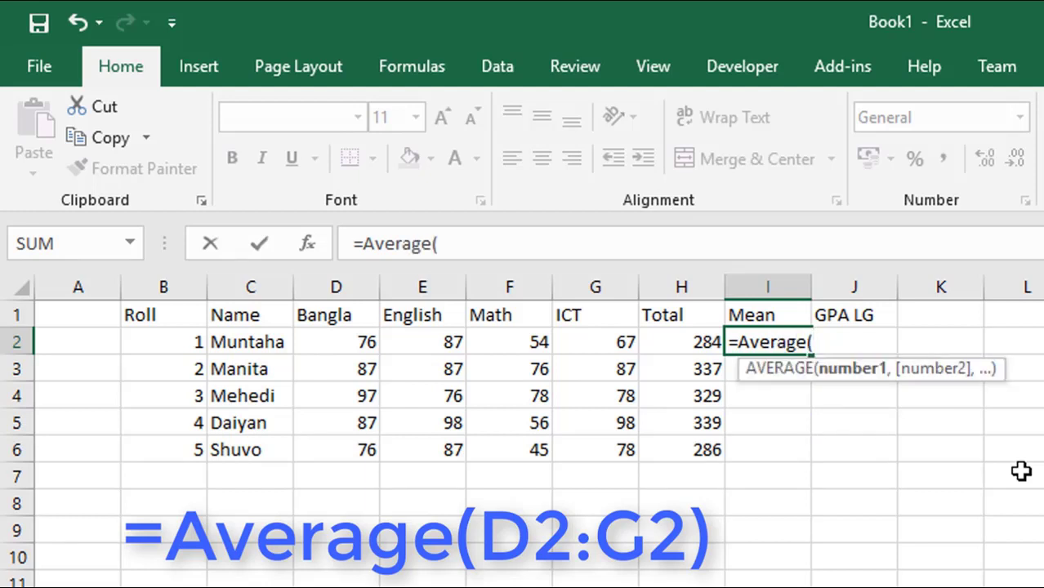
click(334, 343)
text(:)
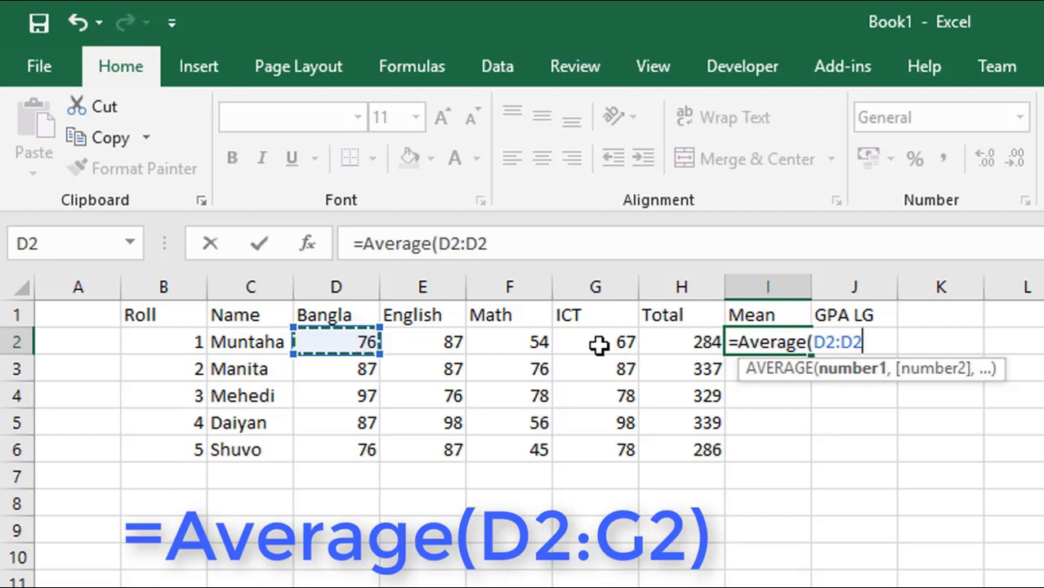
drag(613, 348, 599, 343)
text())
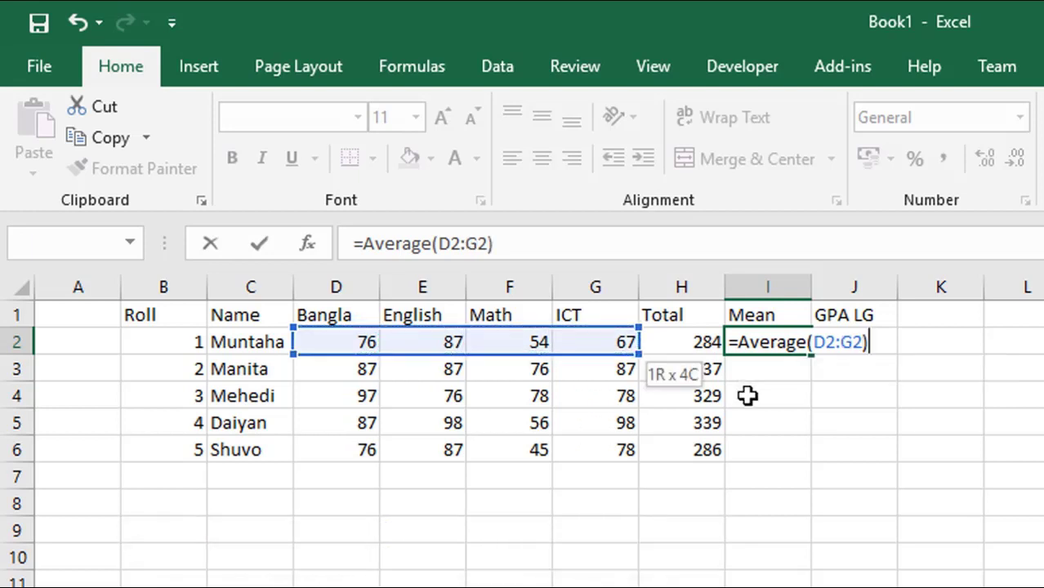
key(Return)
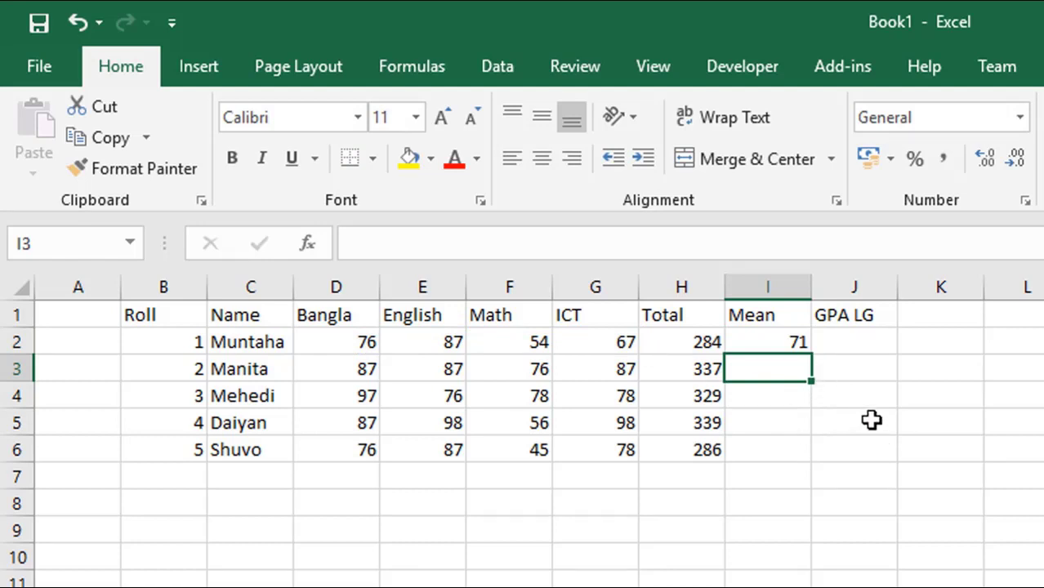
- Copy the mean formula down to I6, giving 84.25, 82.25, 84.75 and 71.5
click(773, 339)
drag(813, 383, 820, 462)
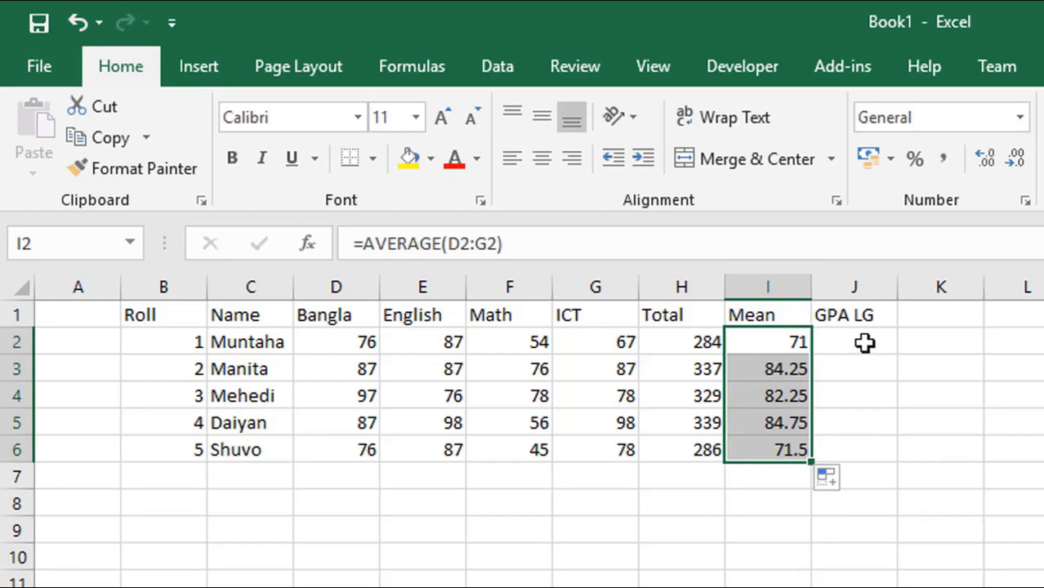
click(864, 343)
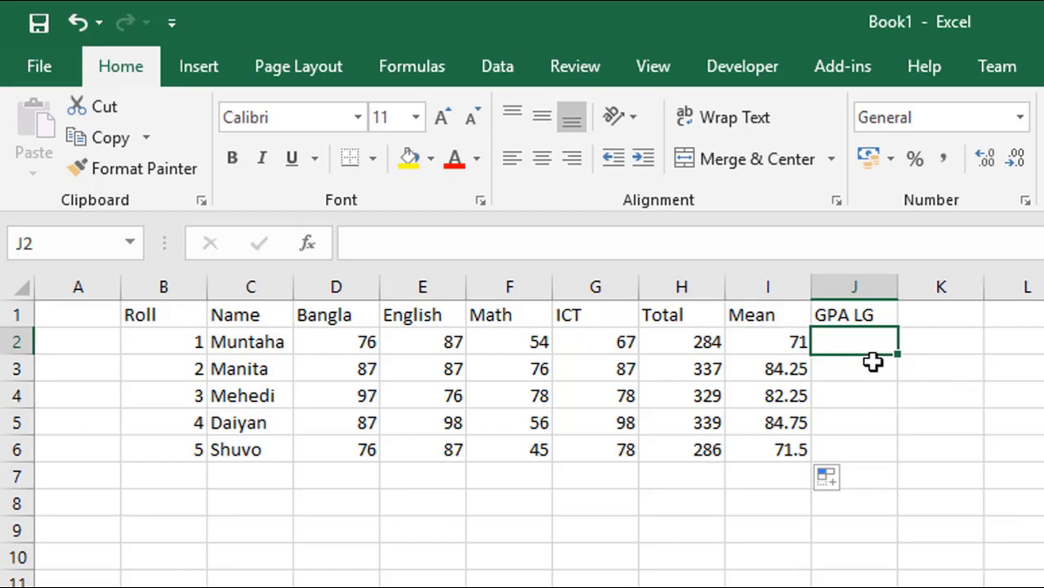
- Enter a nested IF formula grading the Mean in the first GPA LG cell, showing A
double_click(862, 339)
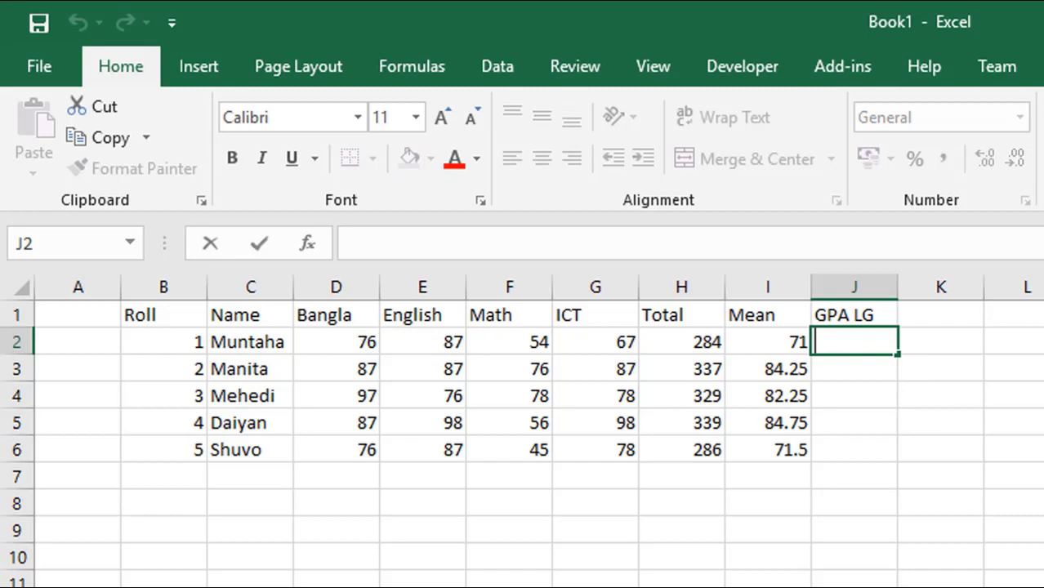
text(=)
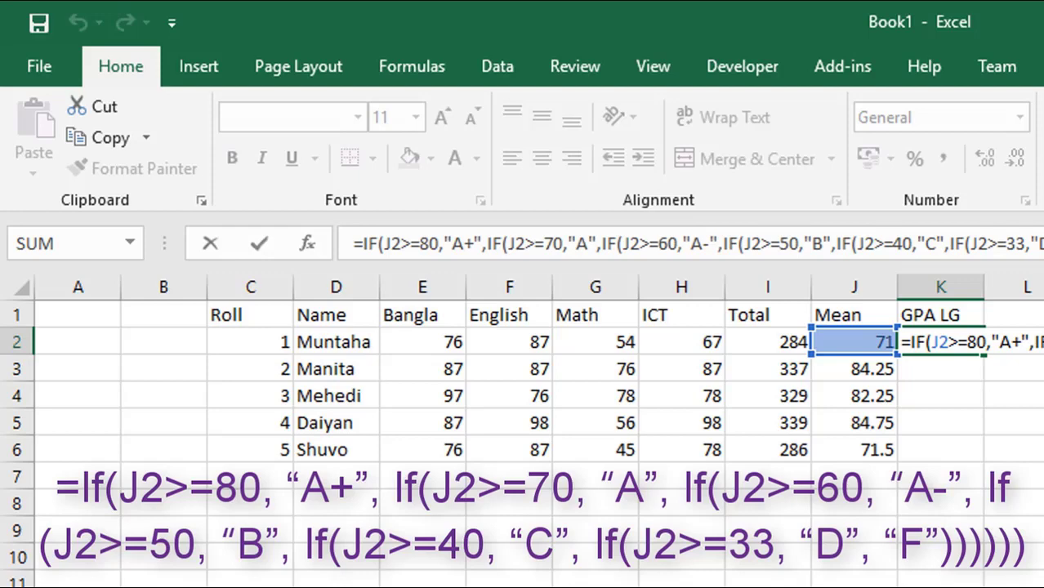
key(Return)
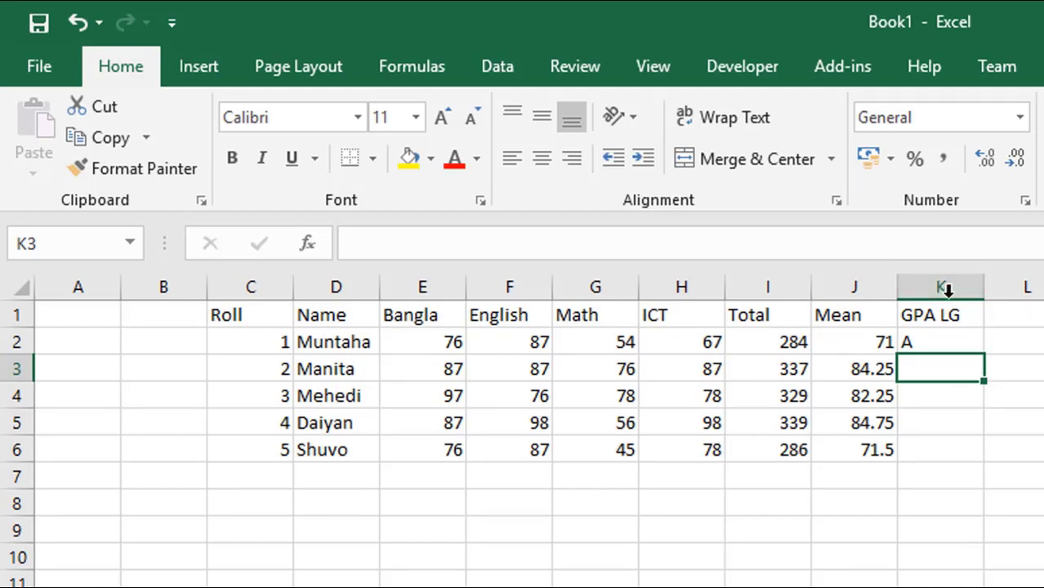
- Copy the K2 grade formula down to K6, giving grades A, A+, A+, A+ and A
click(970, 344)
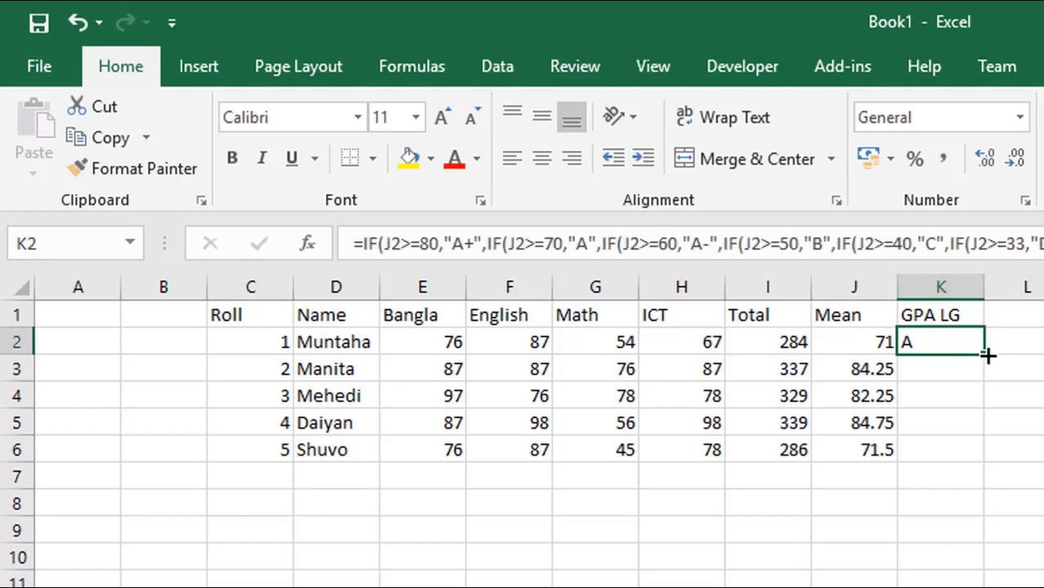
drag(986, 357, 987, 460)
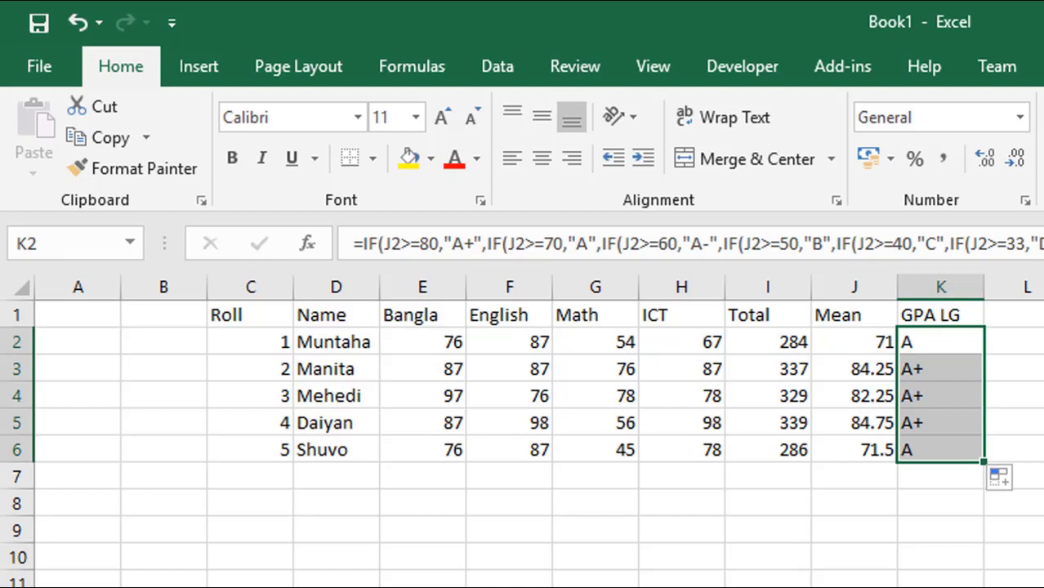
click(1033, 457)
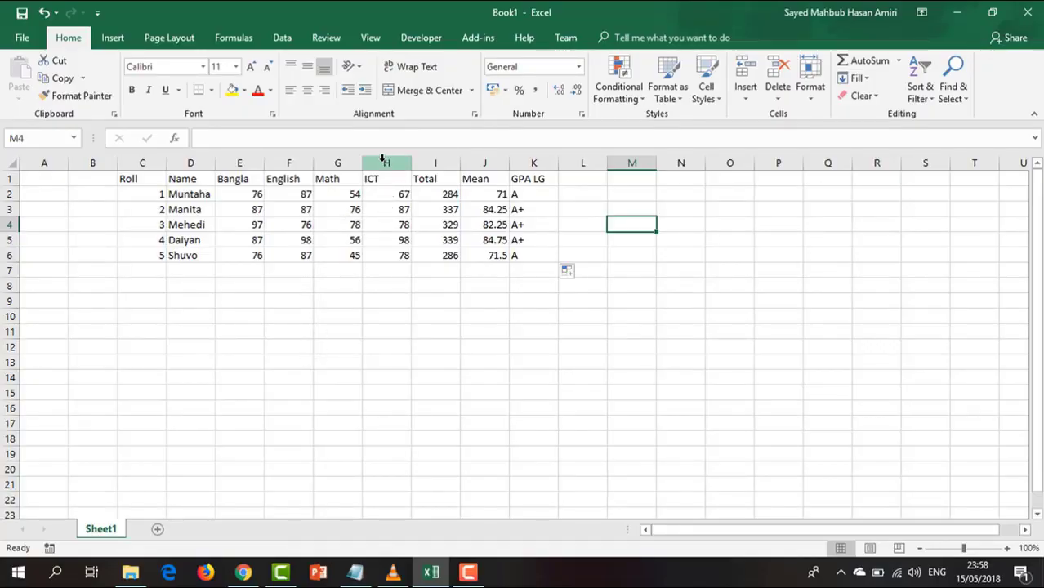
- Insert an empty column before the ICT column
right_click(383, 160)
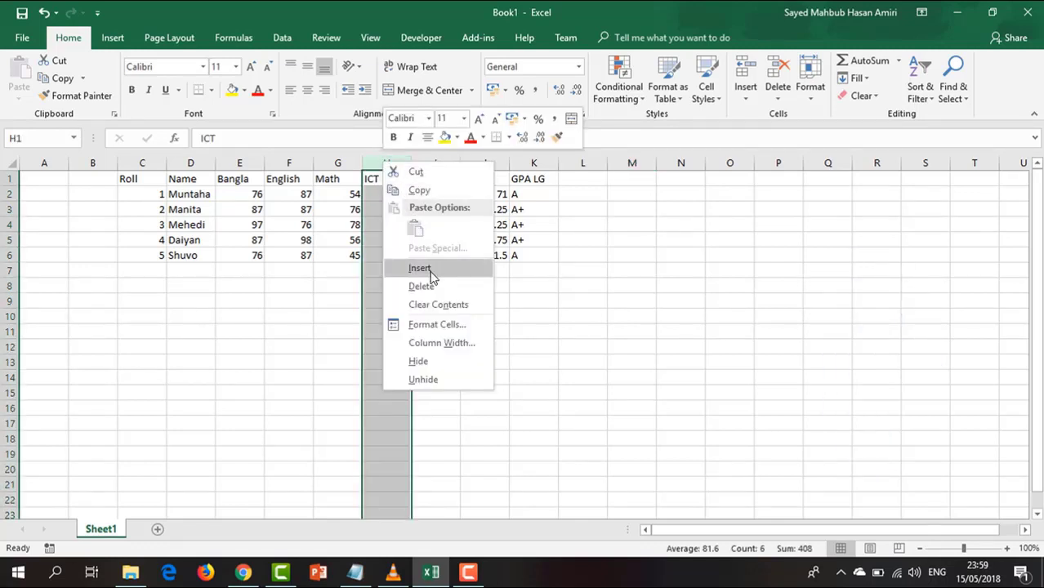
click(420, 269)
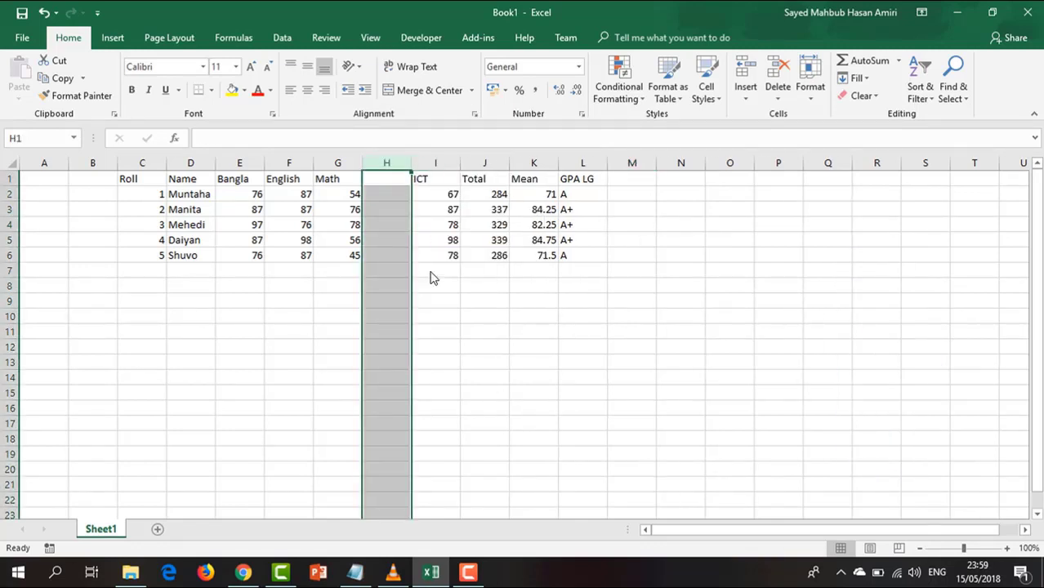
click(381, 196)
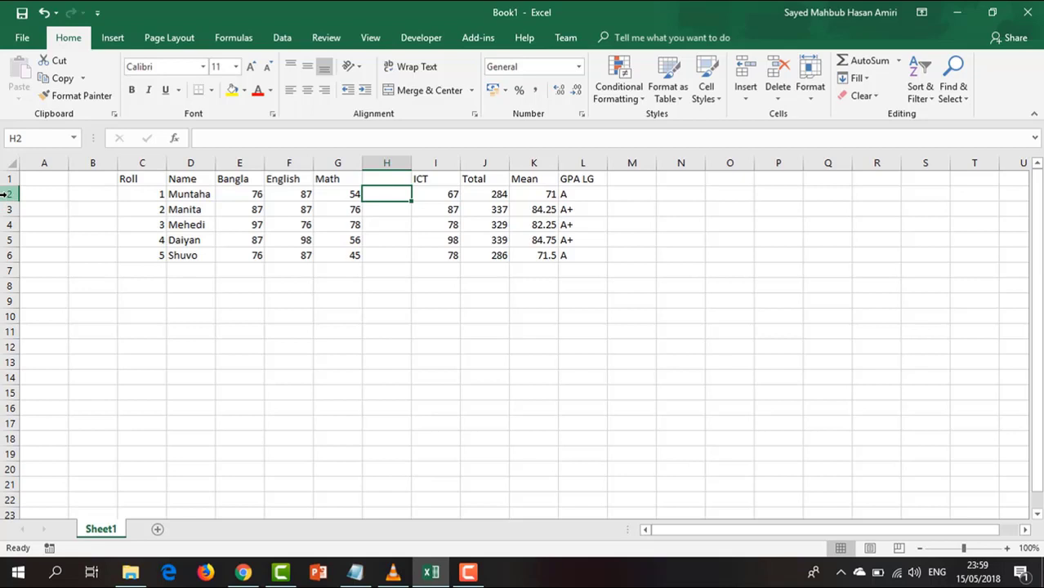
- Insert an empty row above the second student in row 3
right_click(7, 210)
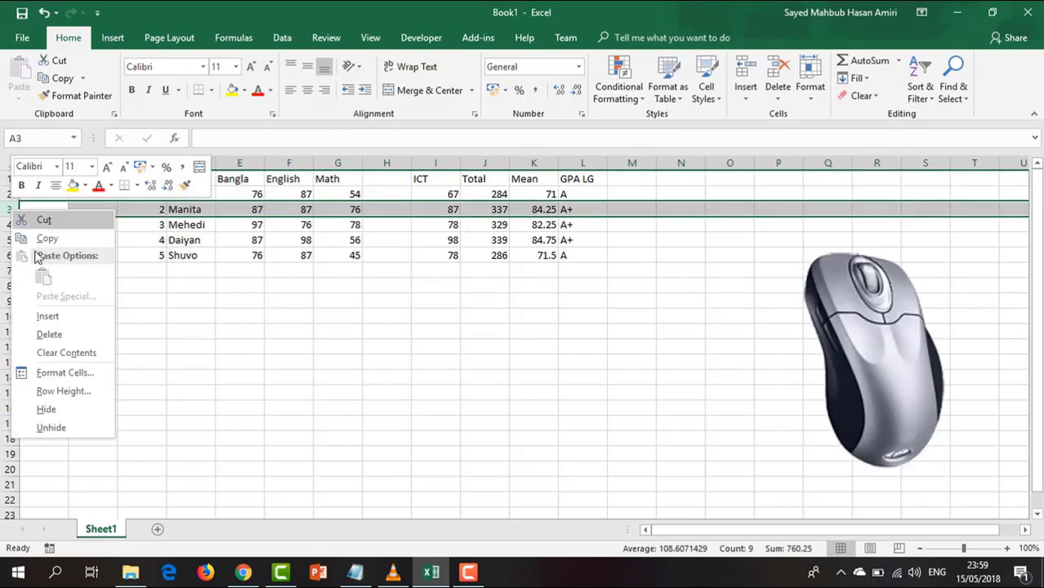
click(69, 319)
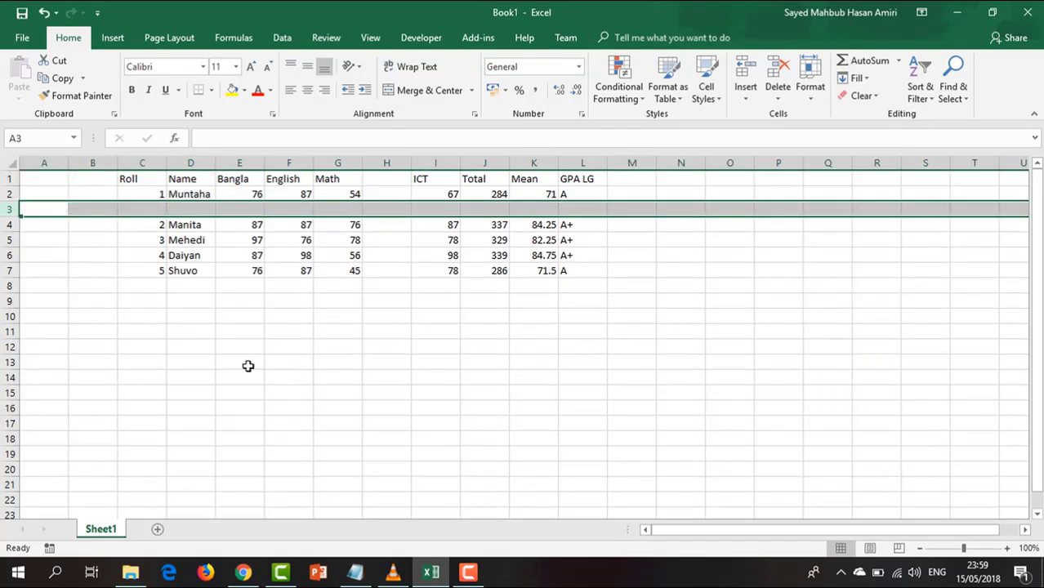
click(393, 258)
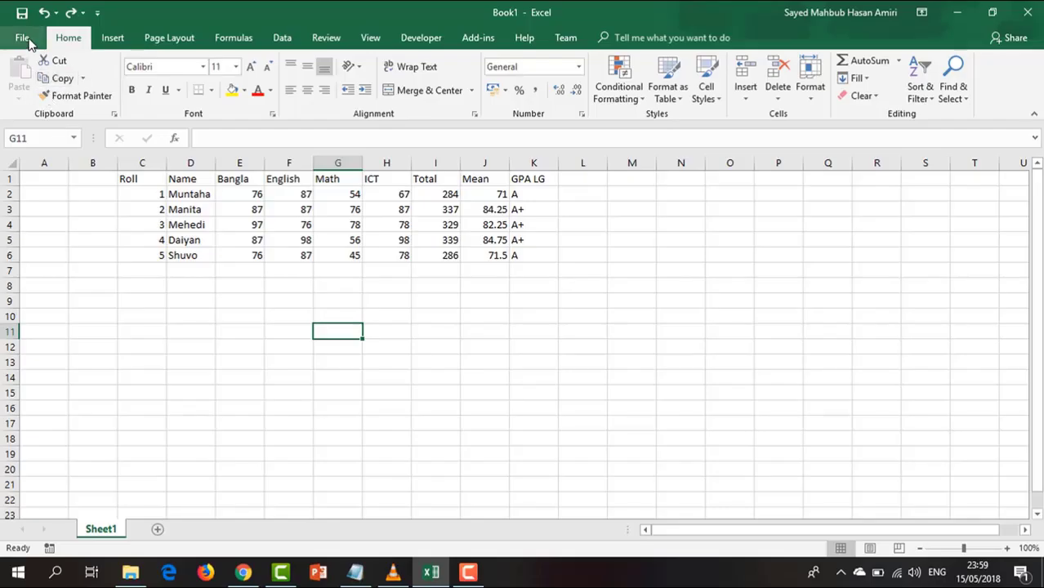
- Save the workbook to the Desktop under the name 'Student Result'
click(27, 41)
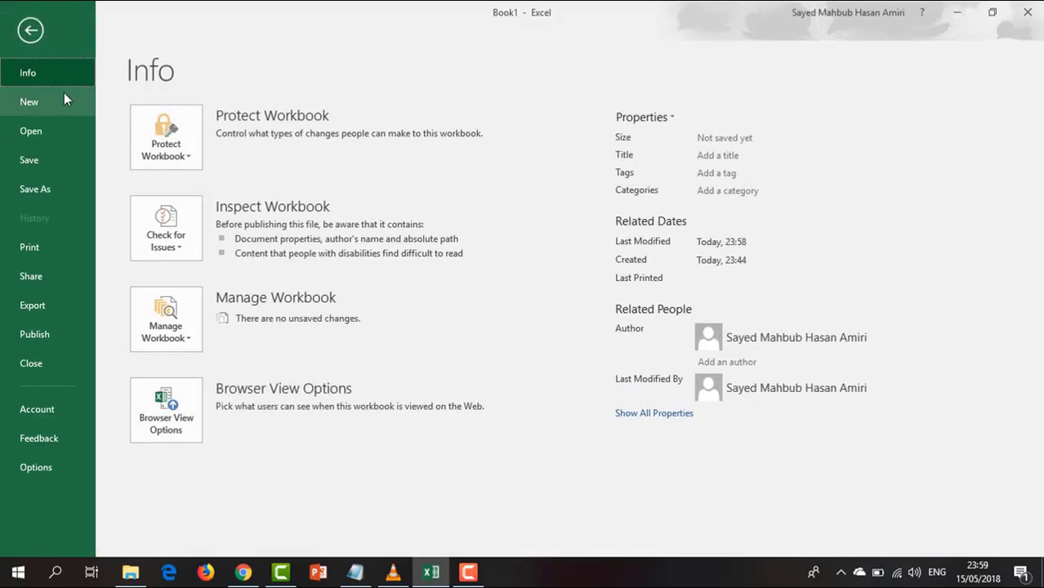
click(57, 153)
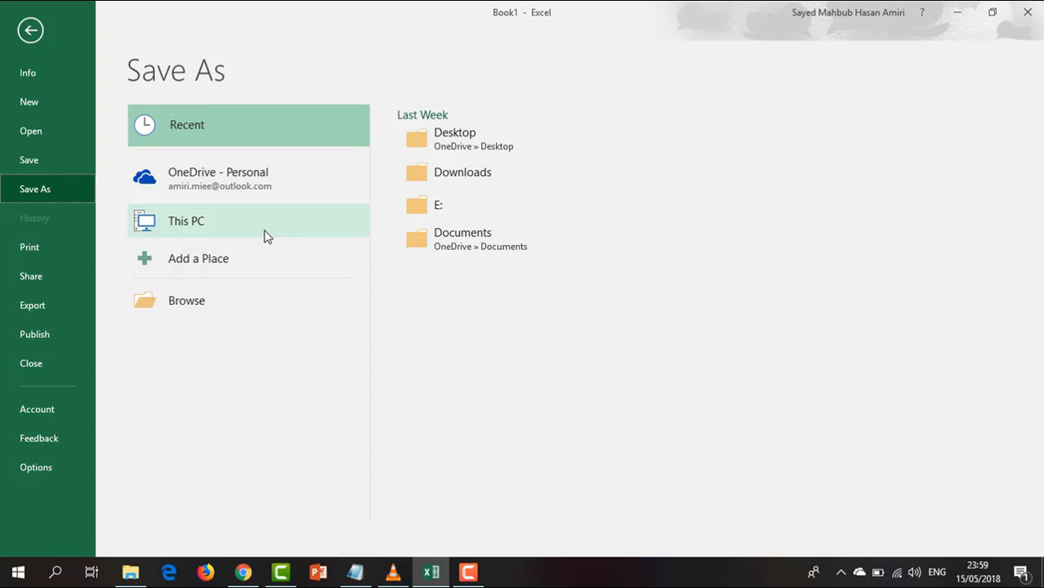
click(264, 236)
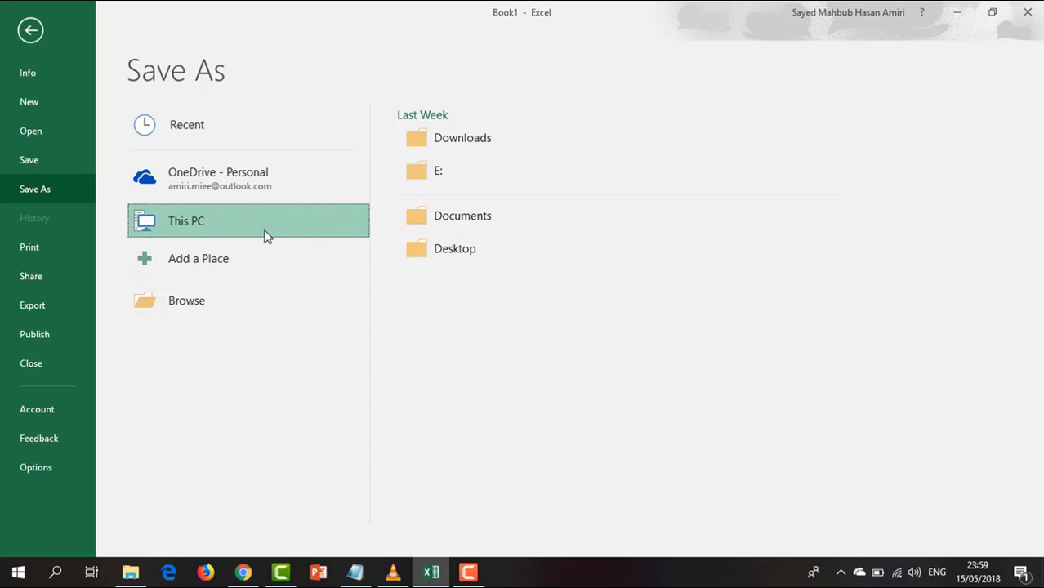
click(204, 301)
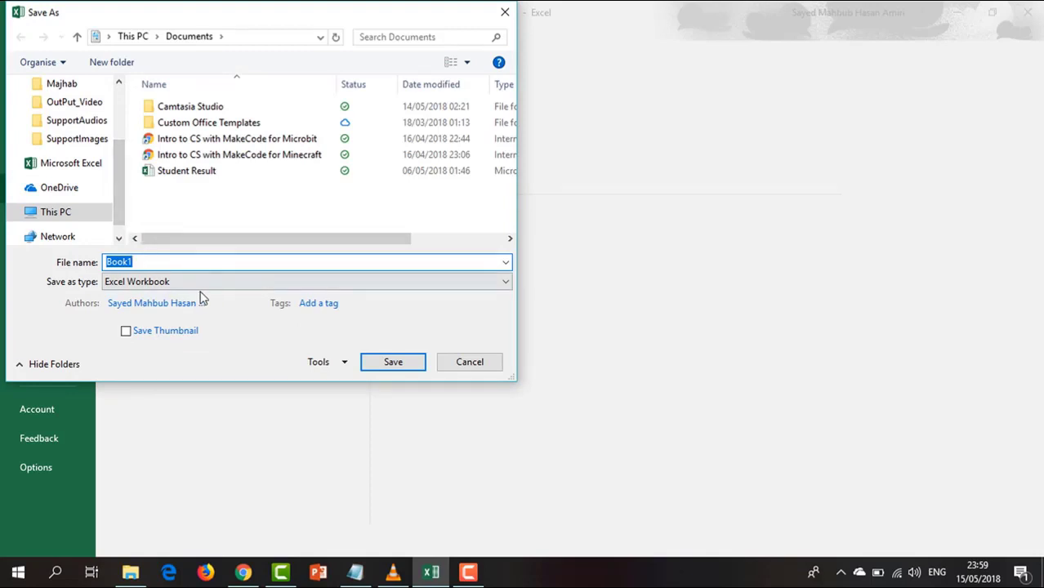
text(S)
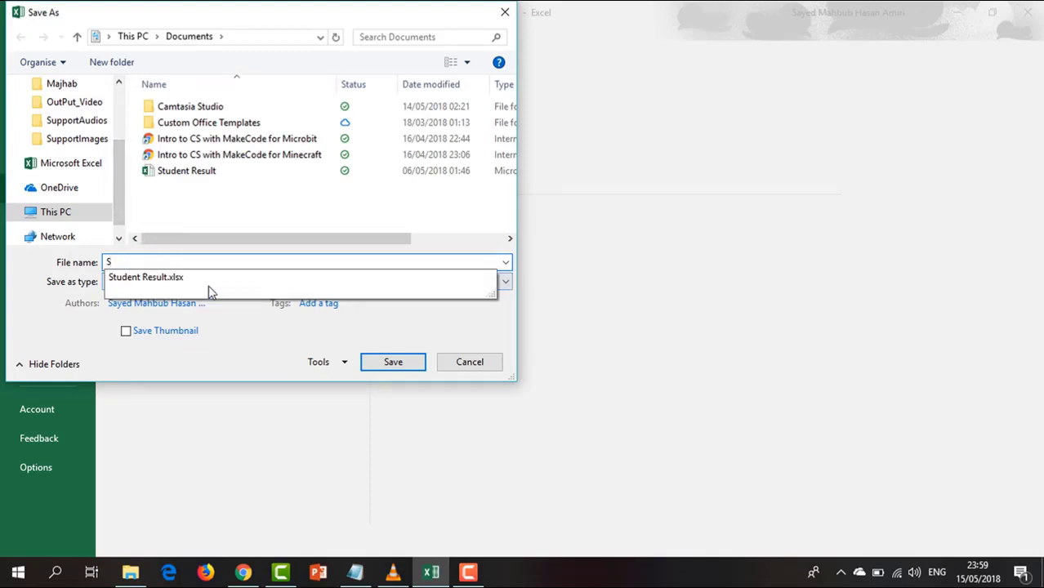
text(tudent Result)
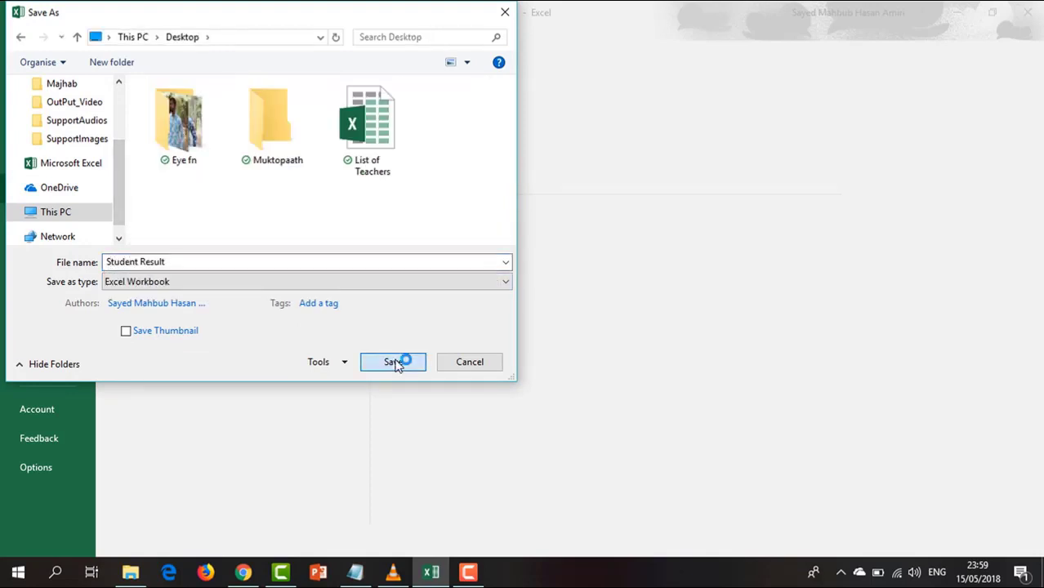
click(394, 362)
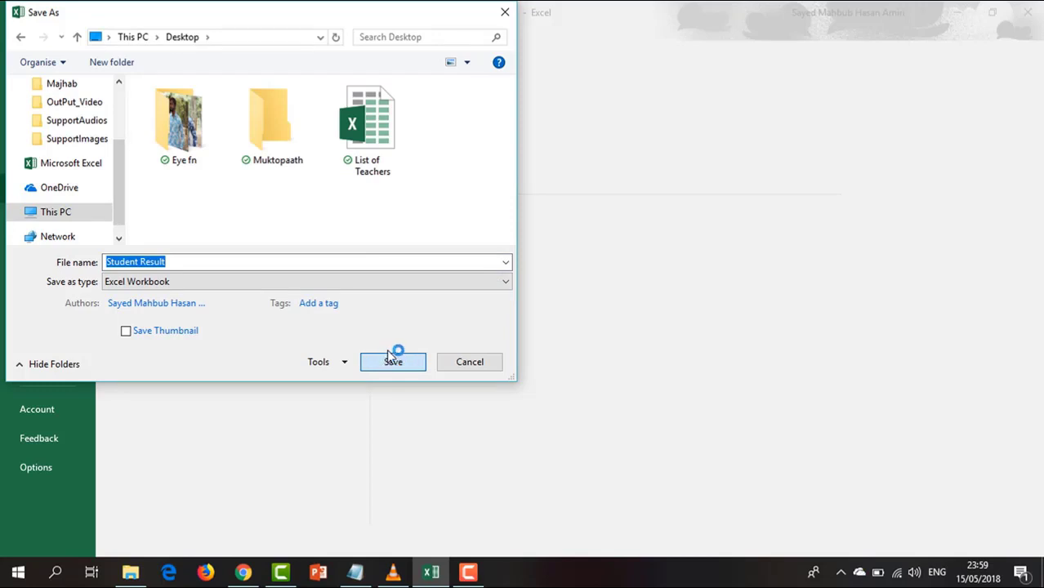
key(Return)
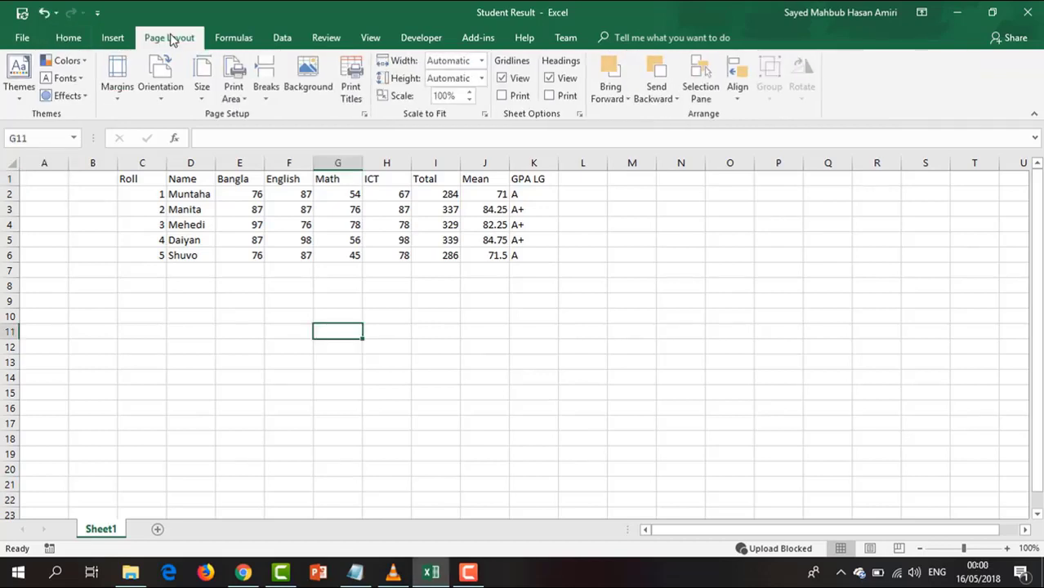
- Set the page's paper size to A4
click(121, 99)
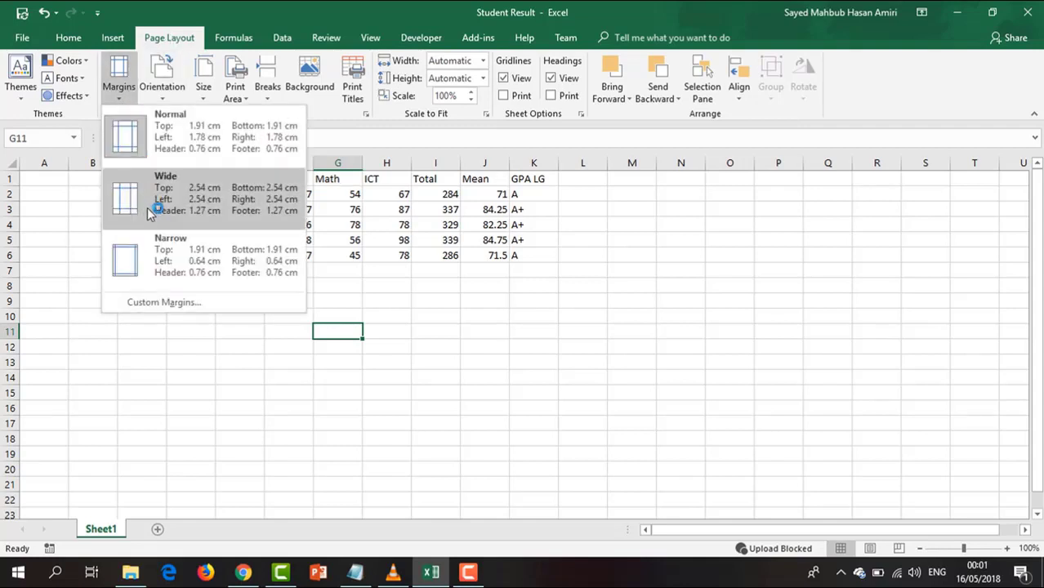
click(154, 205)
click(176, 97)
click(184, 125)
click(207, 97)
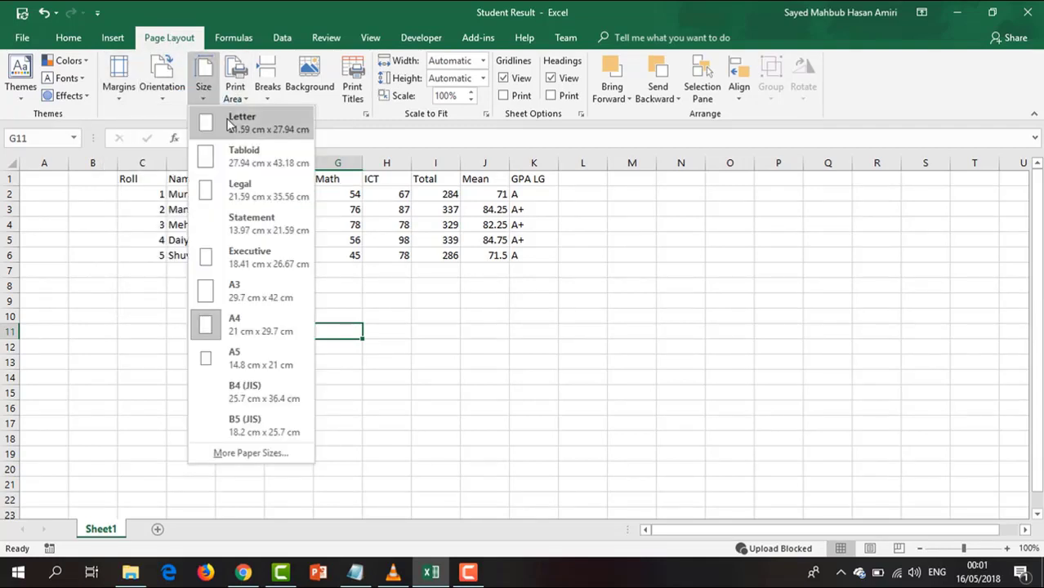
- Select the results table C1:K6 and set it as the print area
click(258, 329)
click(248, 100)
click(126, 182)
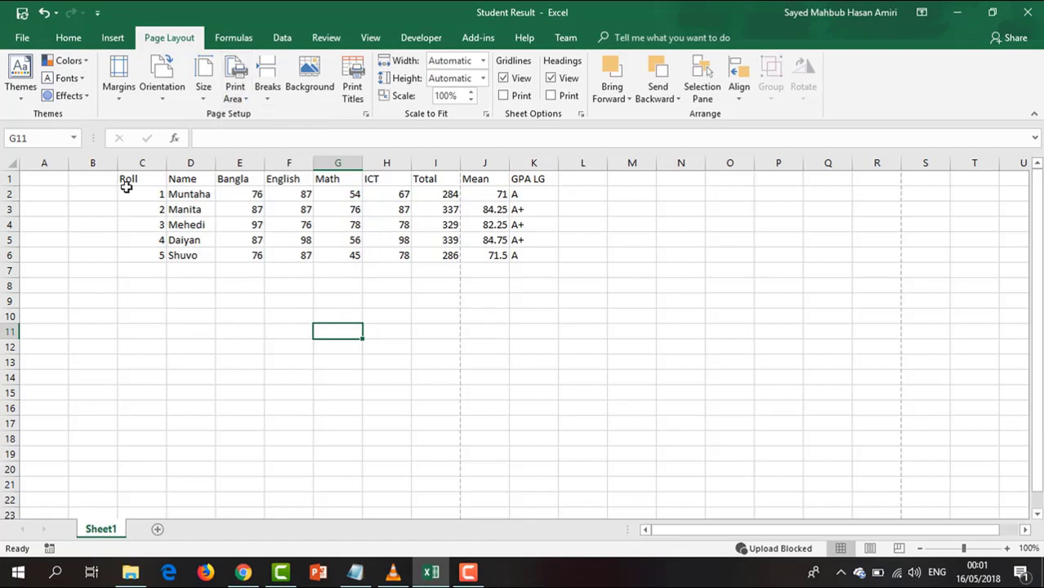
drag(125, 182, 555, 253)
click(247, 99)
click(269, 116)
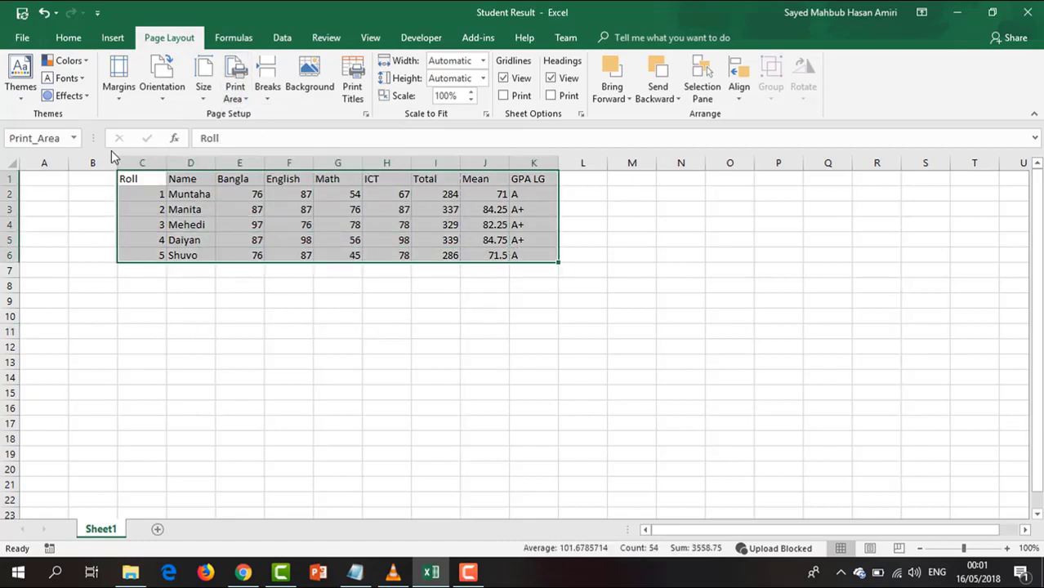
- Open the print preview with Microsoft Print to PDF selected as the printer
click(23, 38)
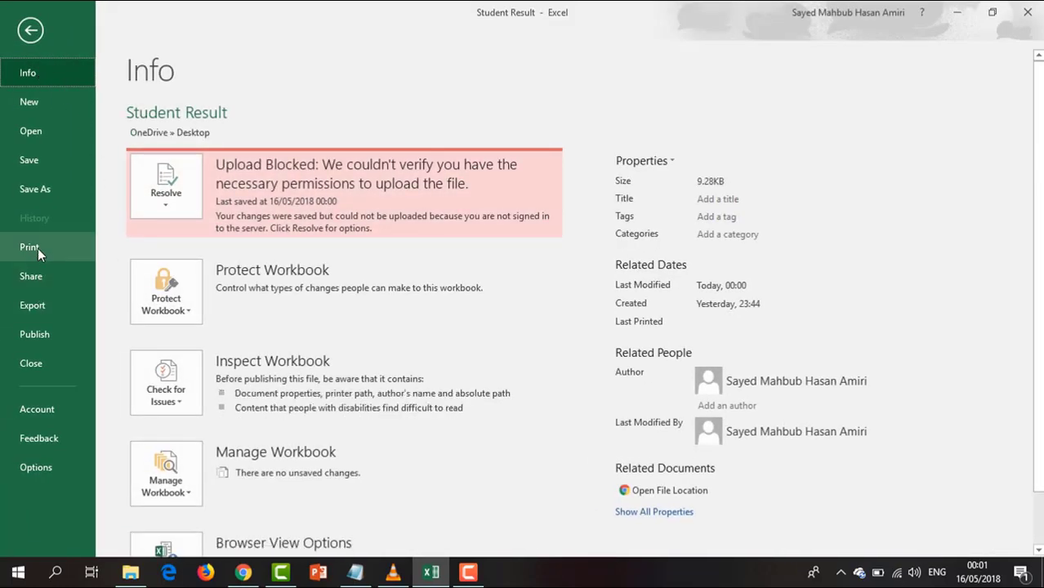
click(38, 248)
click(279, 232)
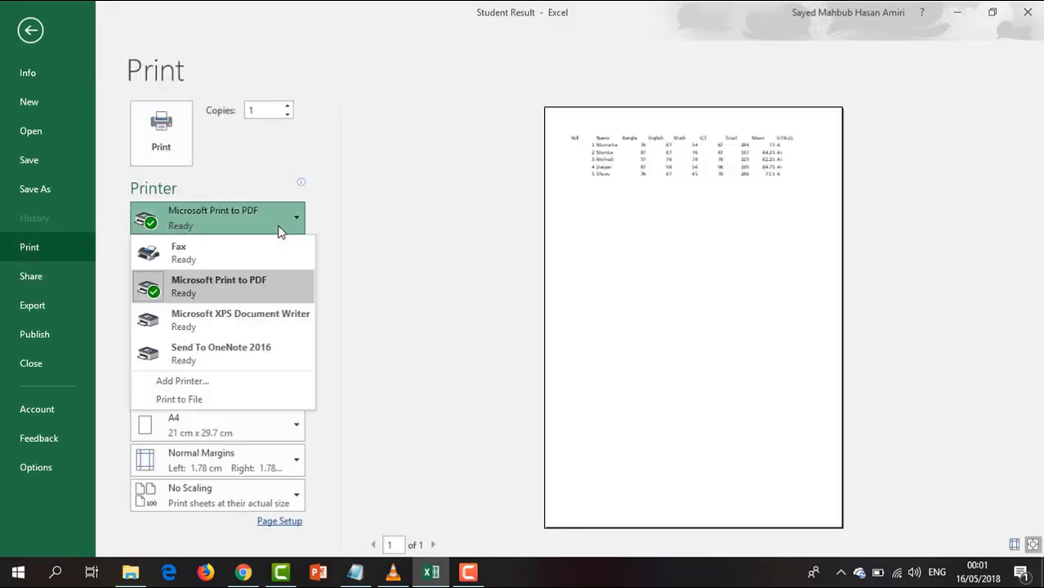
click(262, 284)
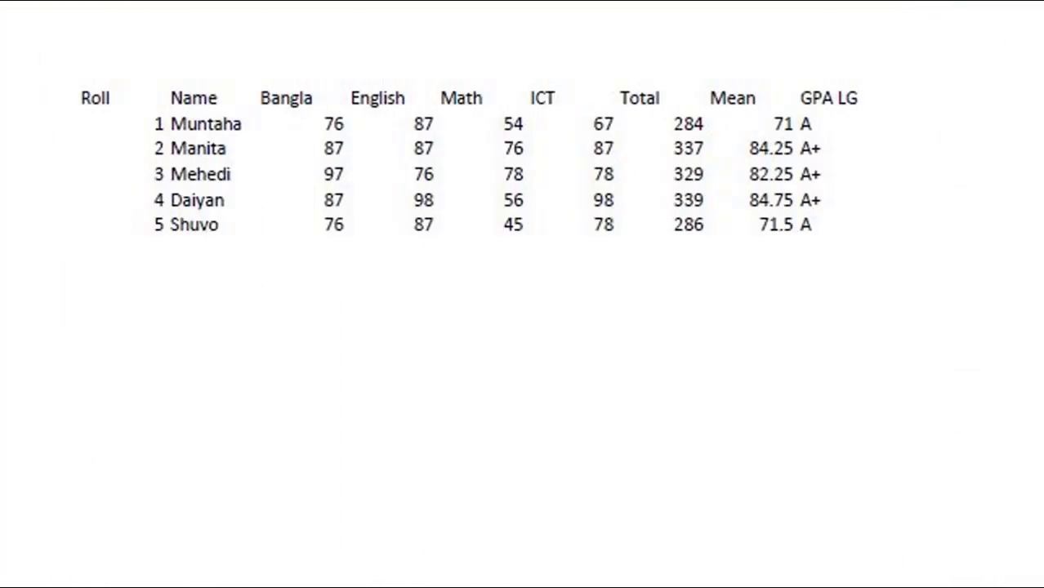